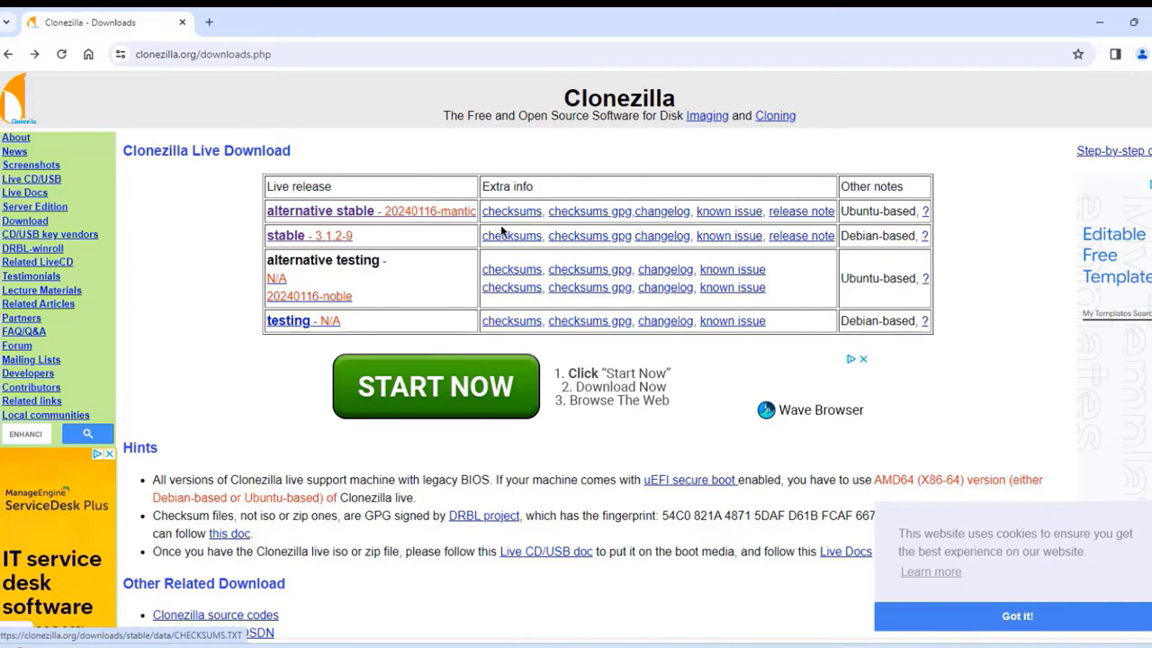
- Download clonezilla-live-3.1.2-9-amd64.iso, keeping amd64 architecture and choosing the iso file type
click(342, 236)
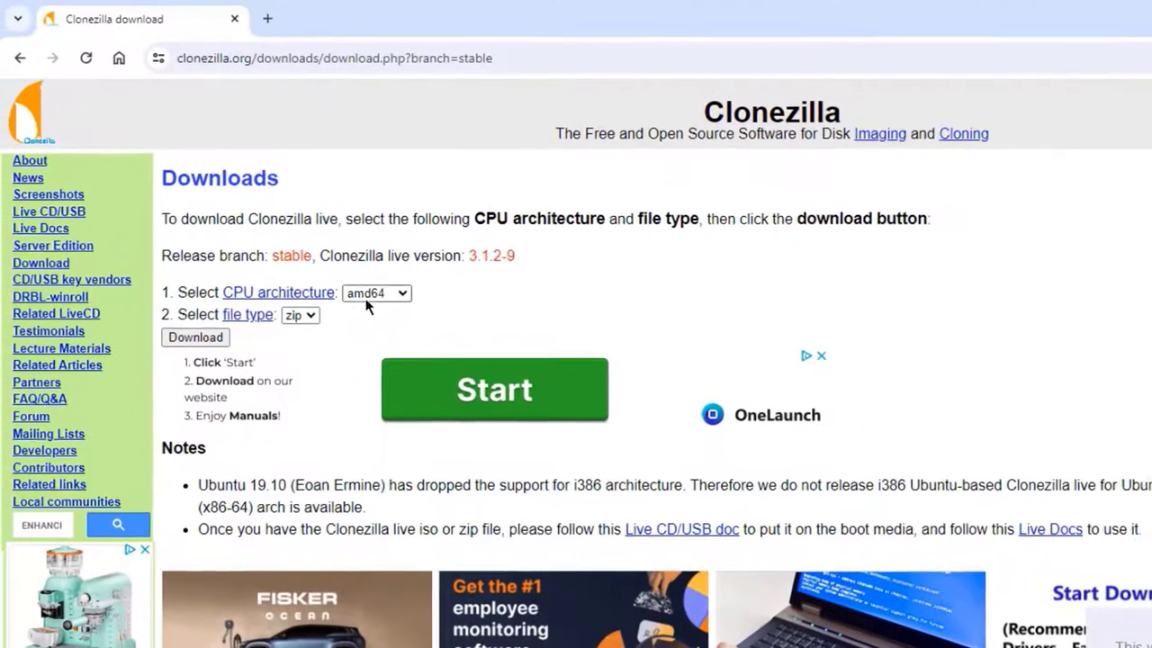
click(292, 246)
click(376, 311)
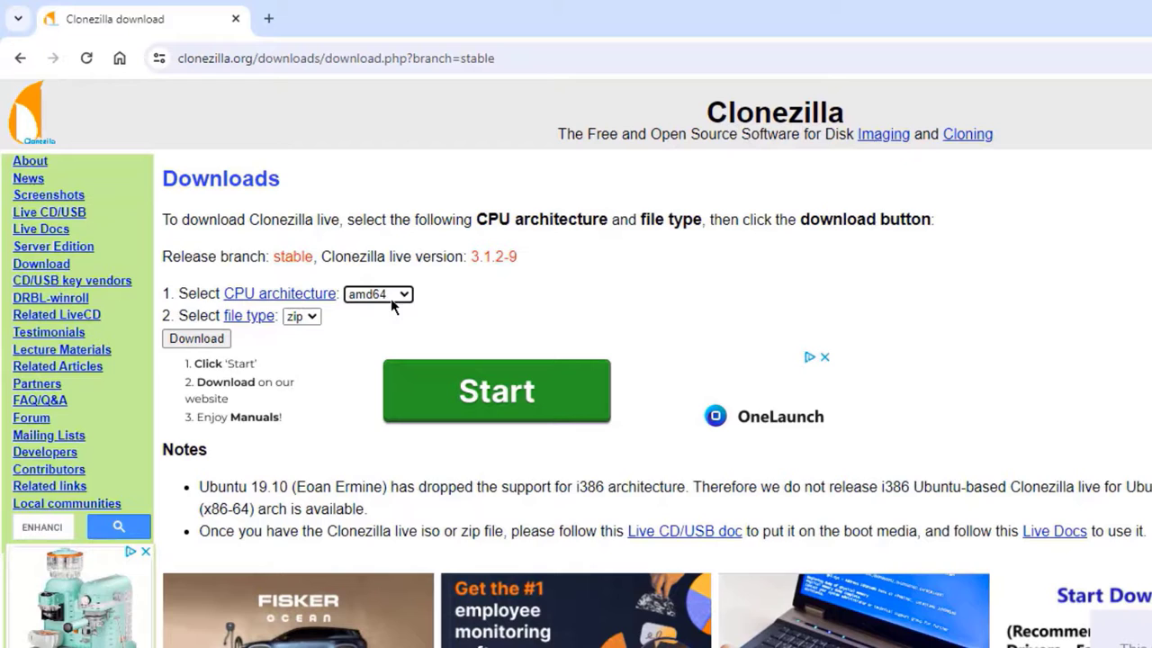
click(313, 319)
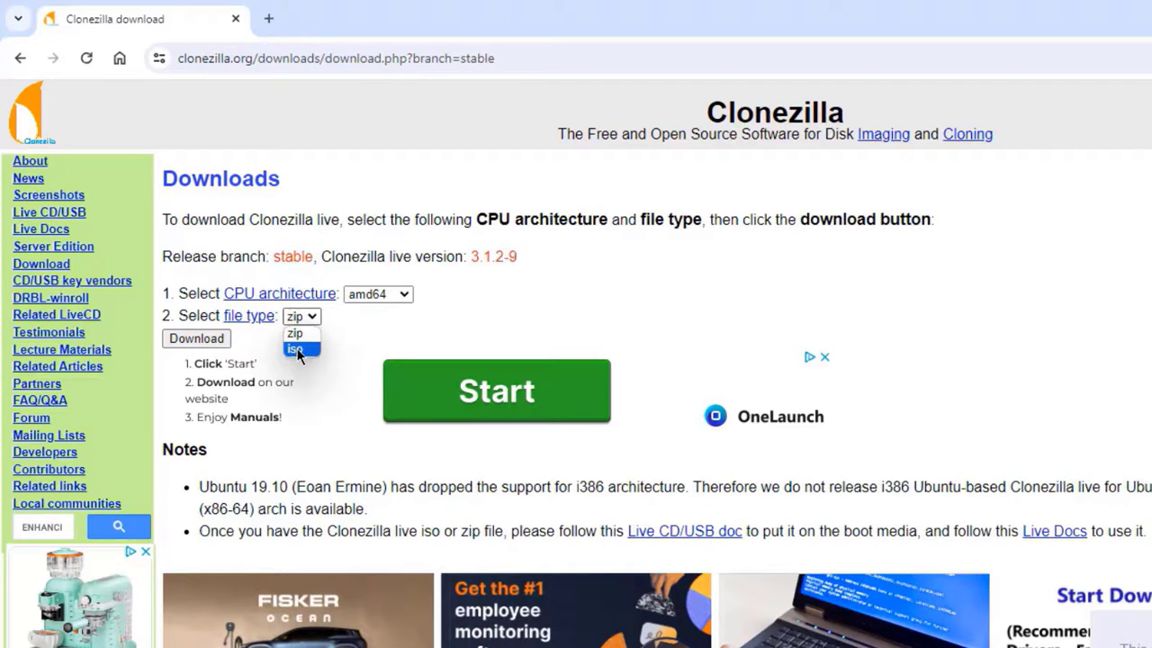
click(297, 348)
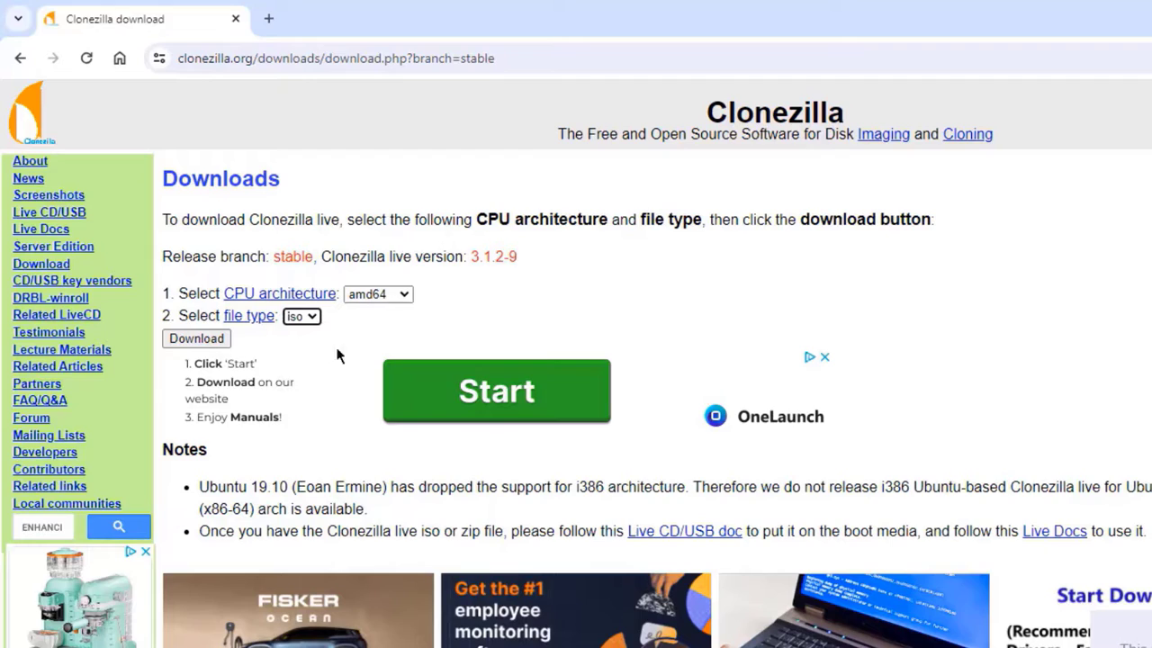
click(191, 340)
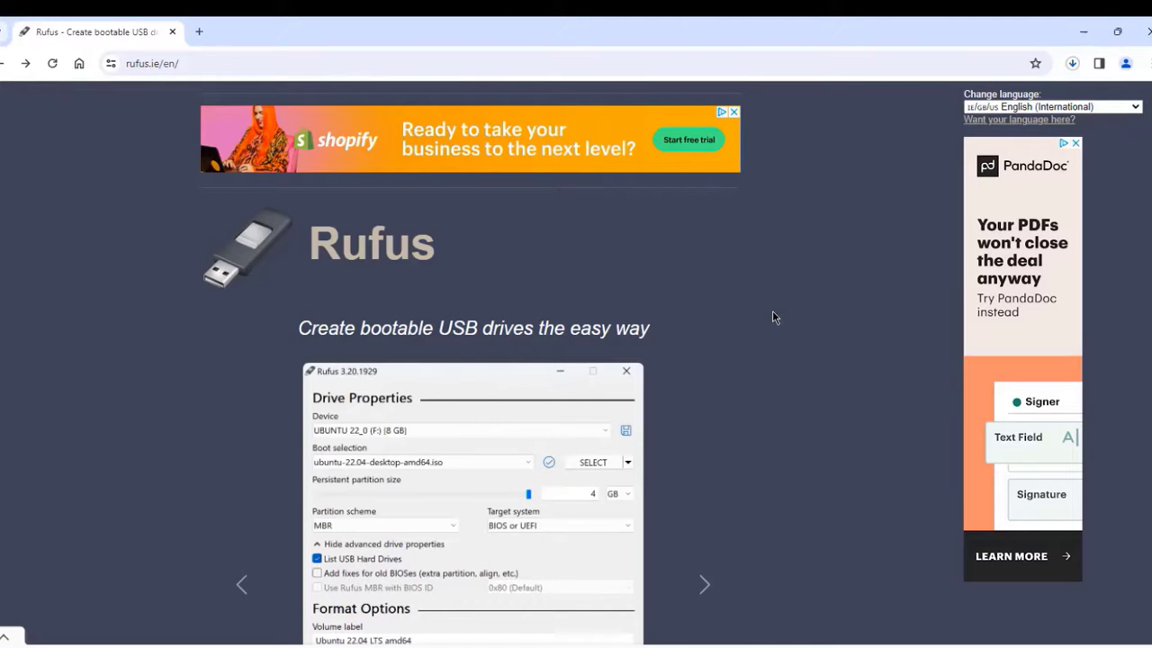
- Scroll rufus.ie down to the Latest releases table listing rufus-4.4.exe
scroll(772, 317, down, 1)
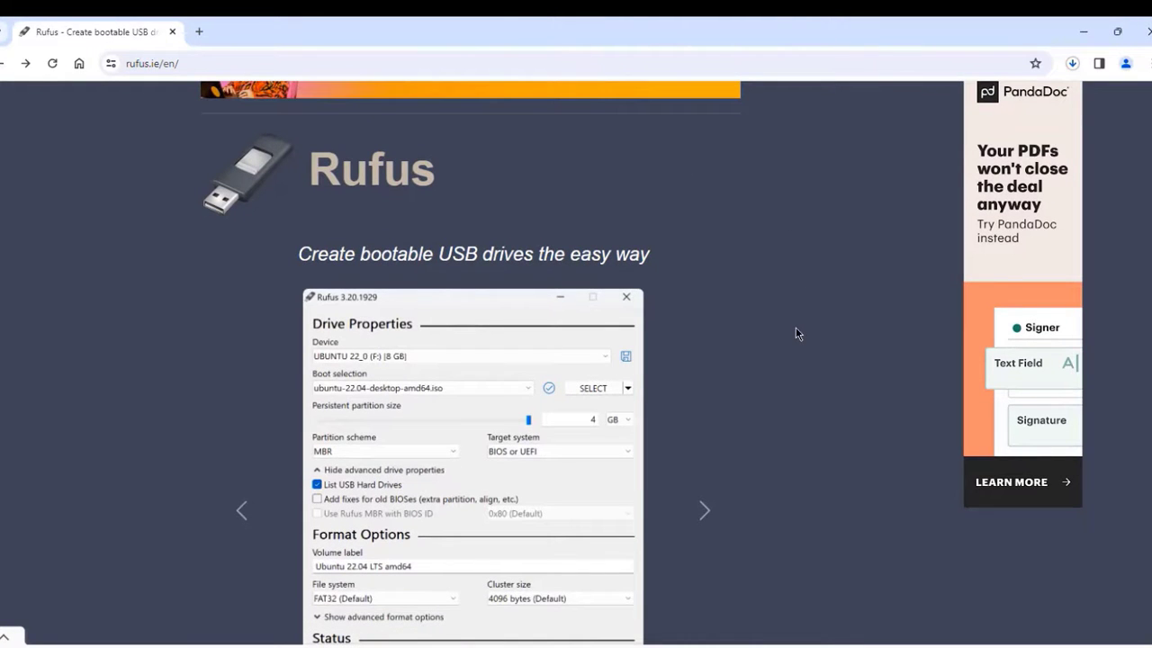
scroll(789, 348, down, 10)
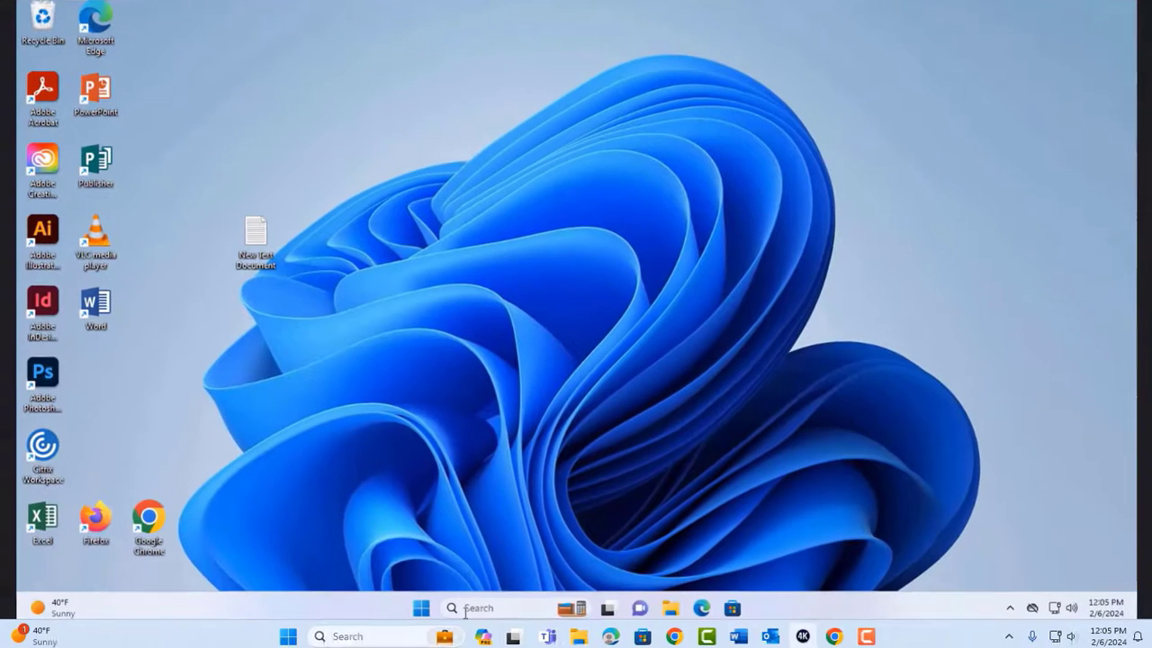
- Launch Command Prompt as administrator from Windows search, approving the UAC prompt
click(465, 609)
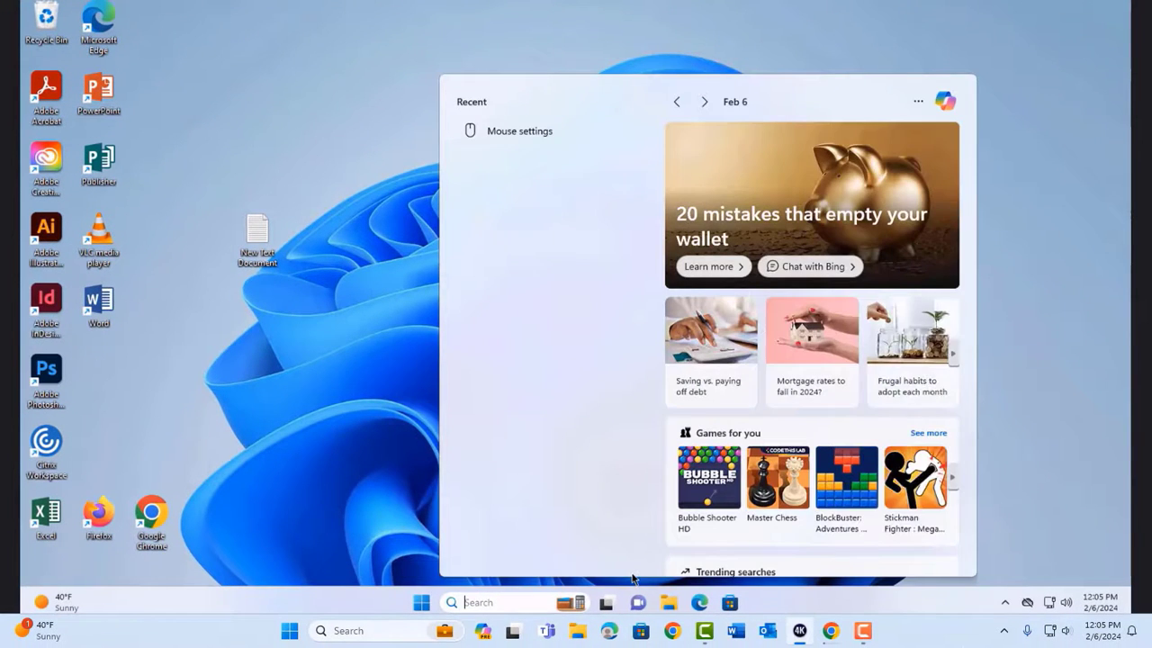
text(cmd)
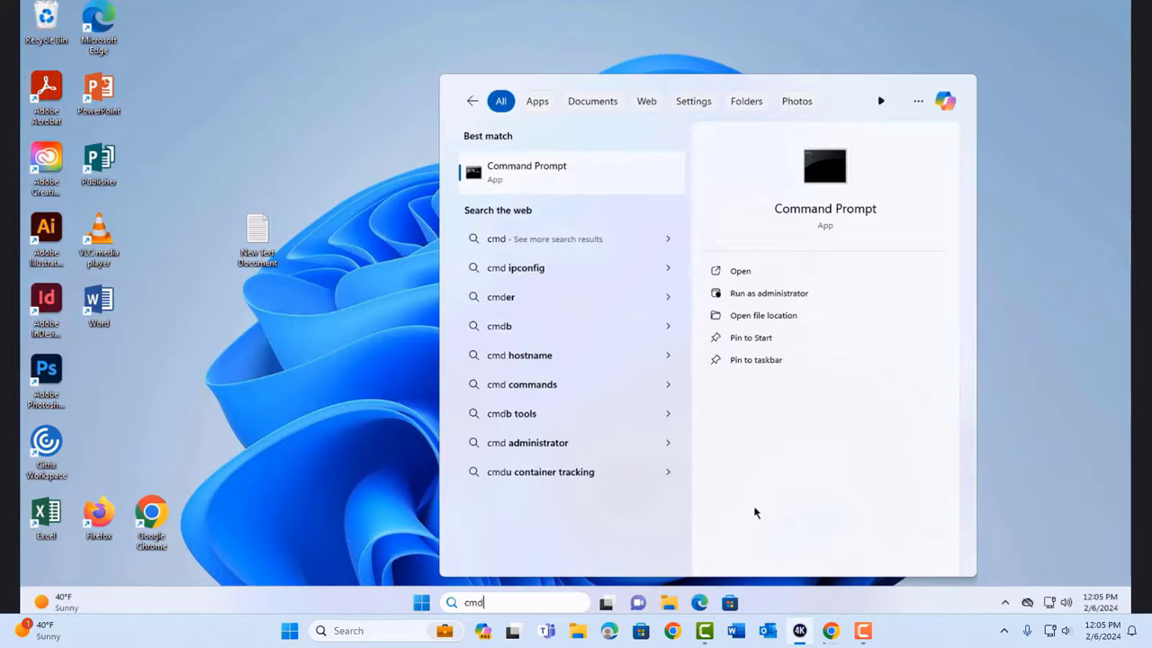
right_click(577, 172)
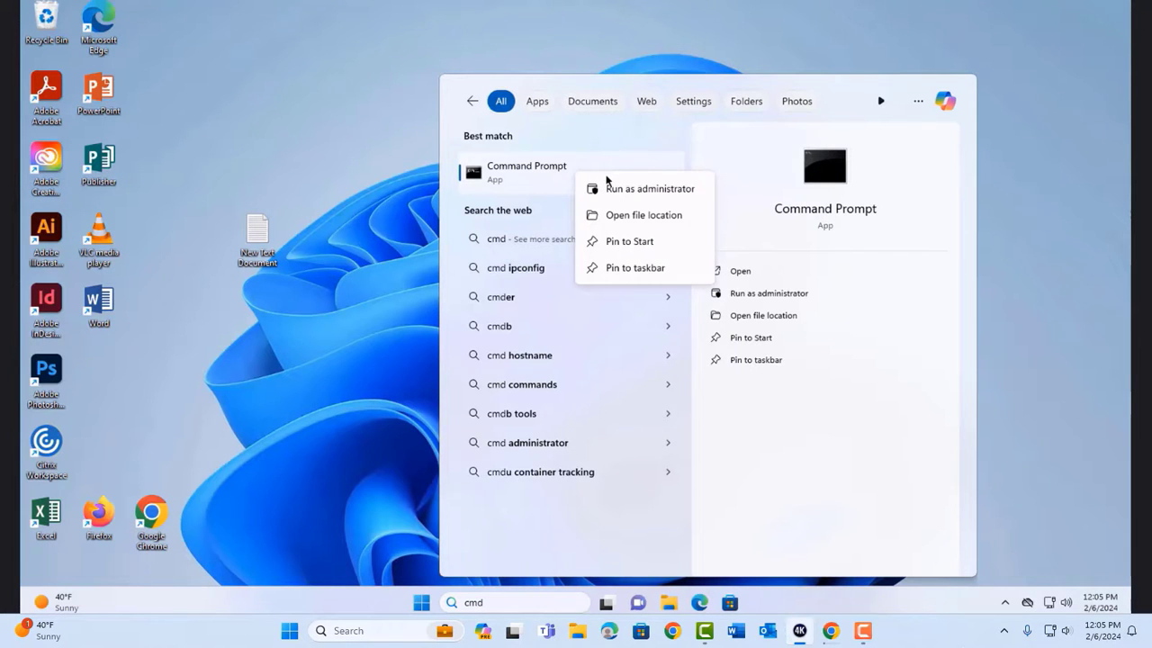
click(611, 189)
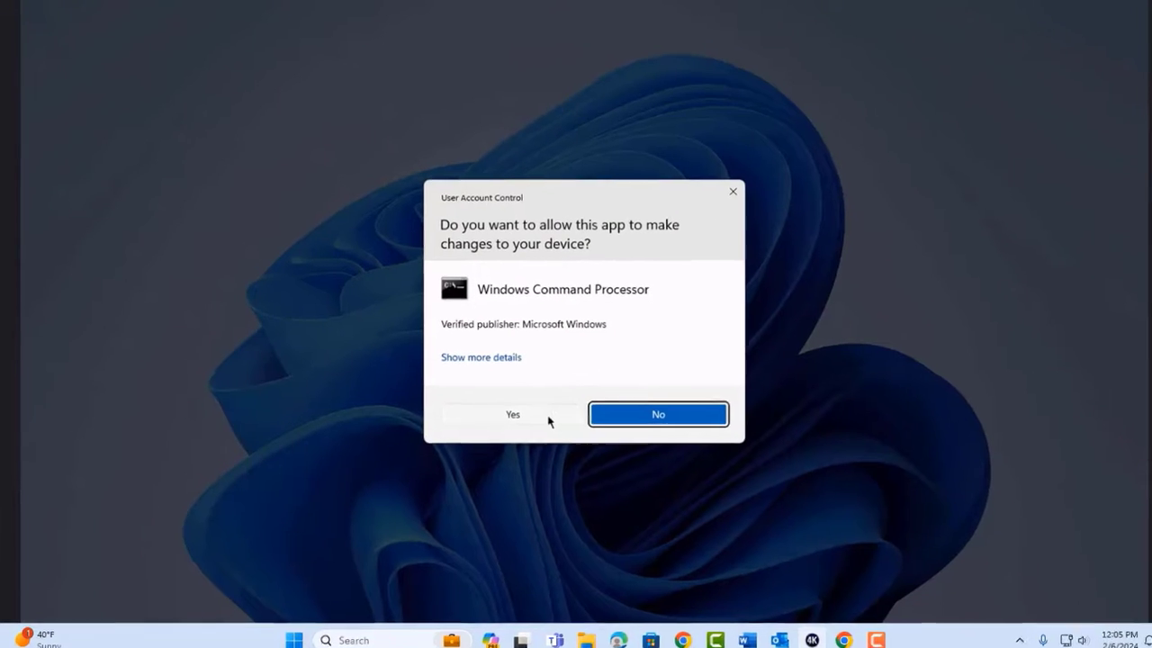
click(543, 413)
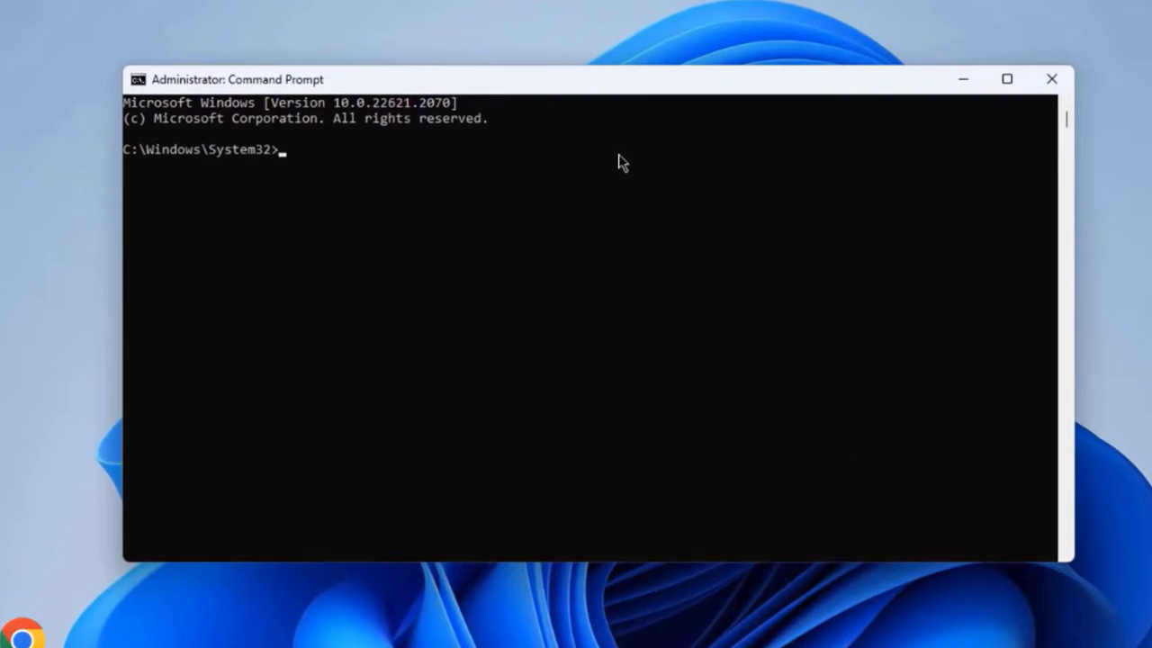
- Run diskpart and list disk, showing Disk 0 at 238 GB and Disk 1 at 931 GB
text(diskpart)
key(Return)
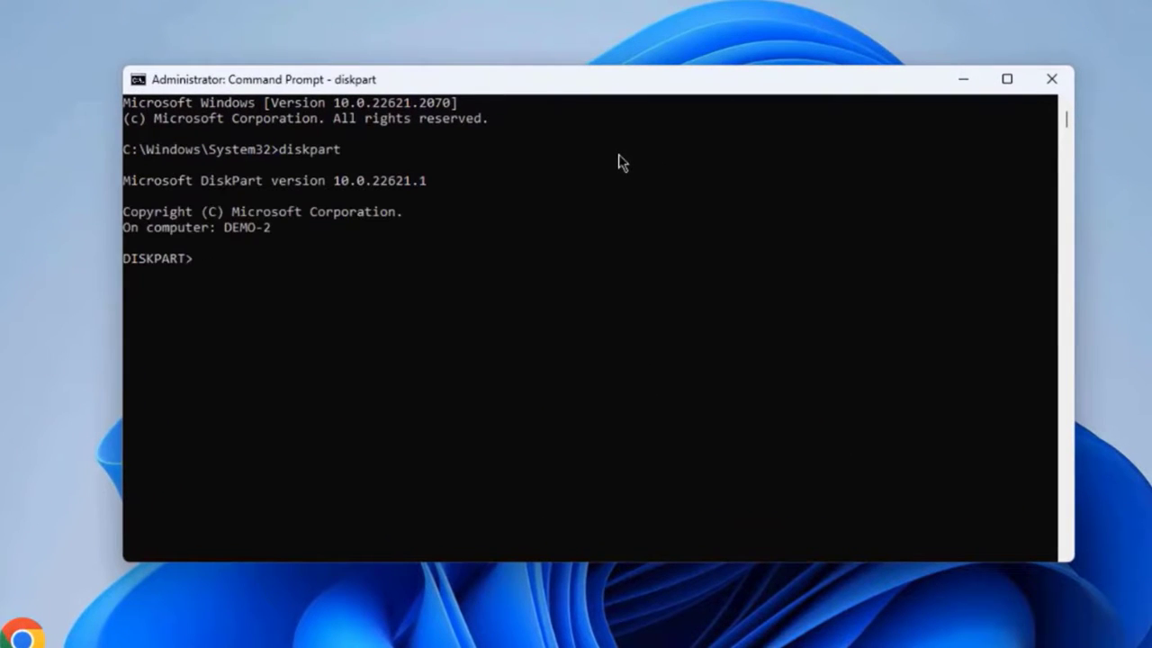
text(list disk)
key(Return)
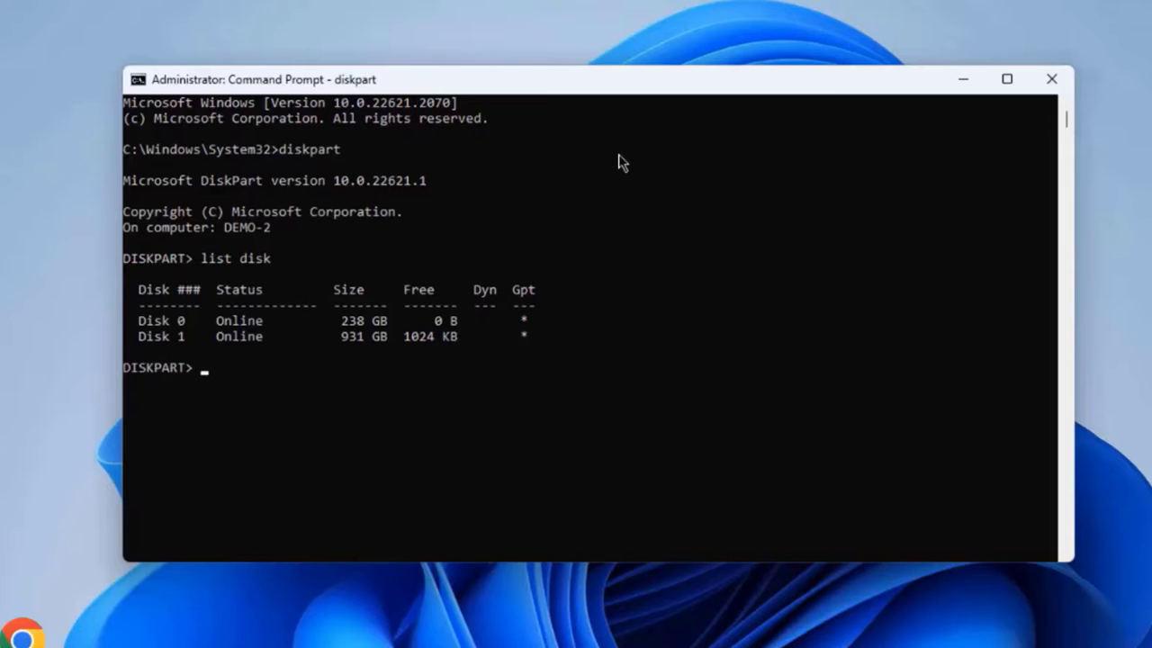
click(252, 324)
click(262, 352)
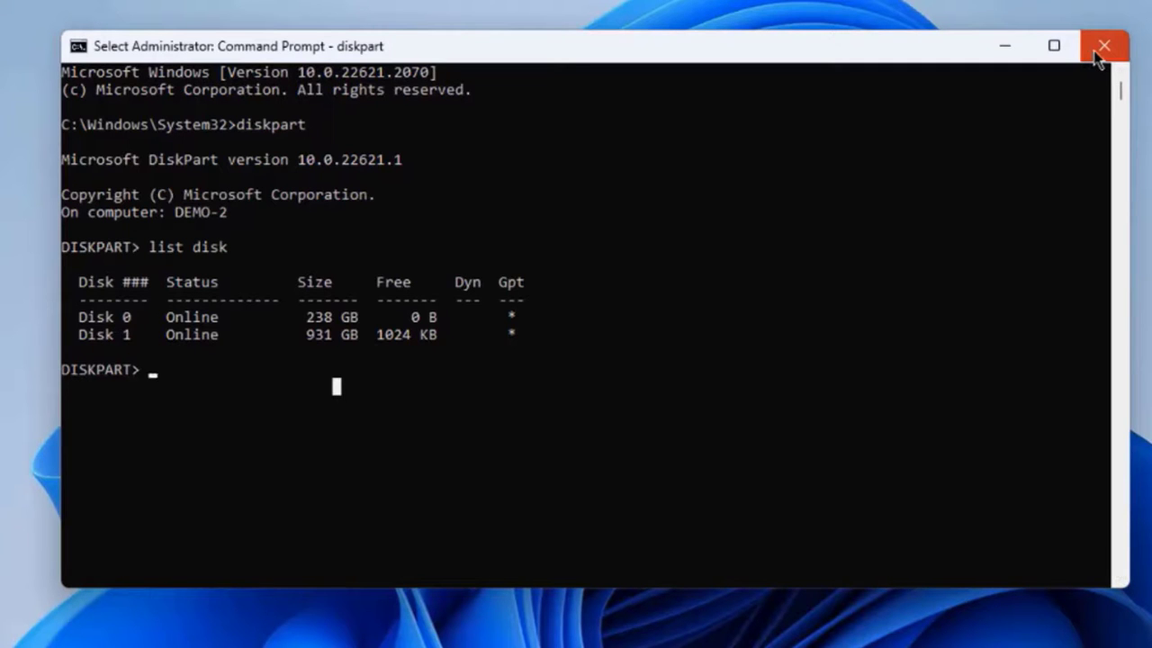
- Close Command Prompt and launch rufus-4.4.exe with administrator approval
click(1091, 54)
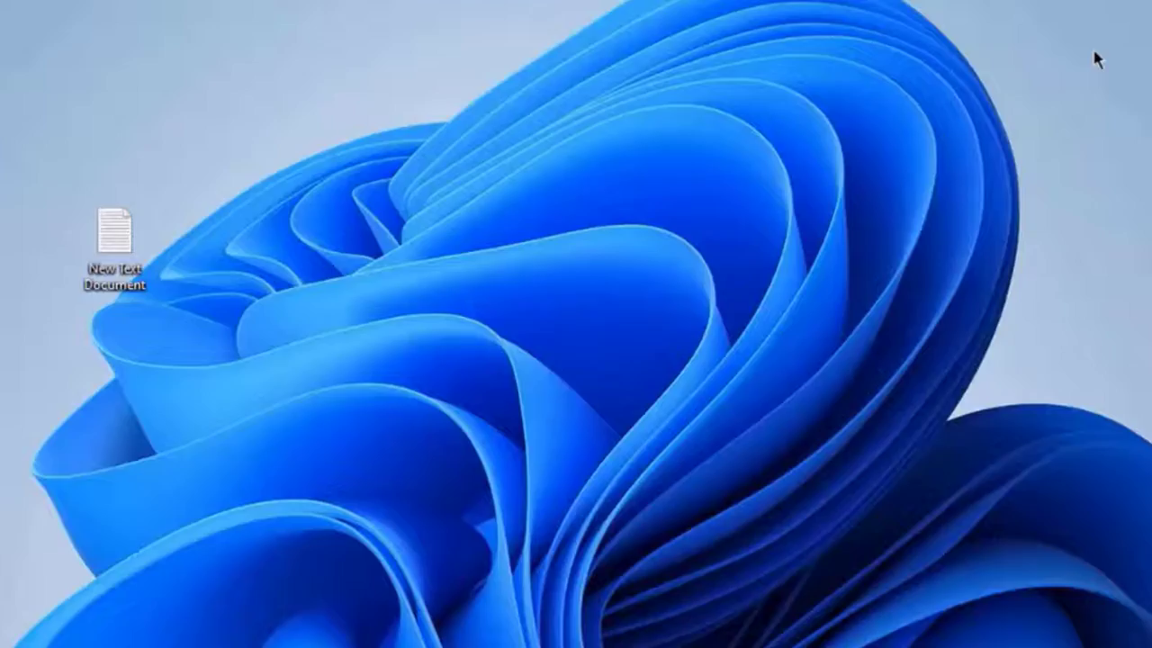
click(358, 297)
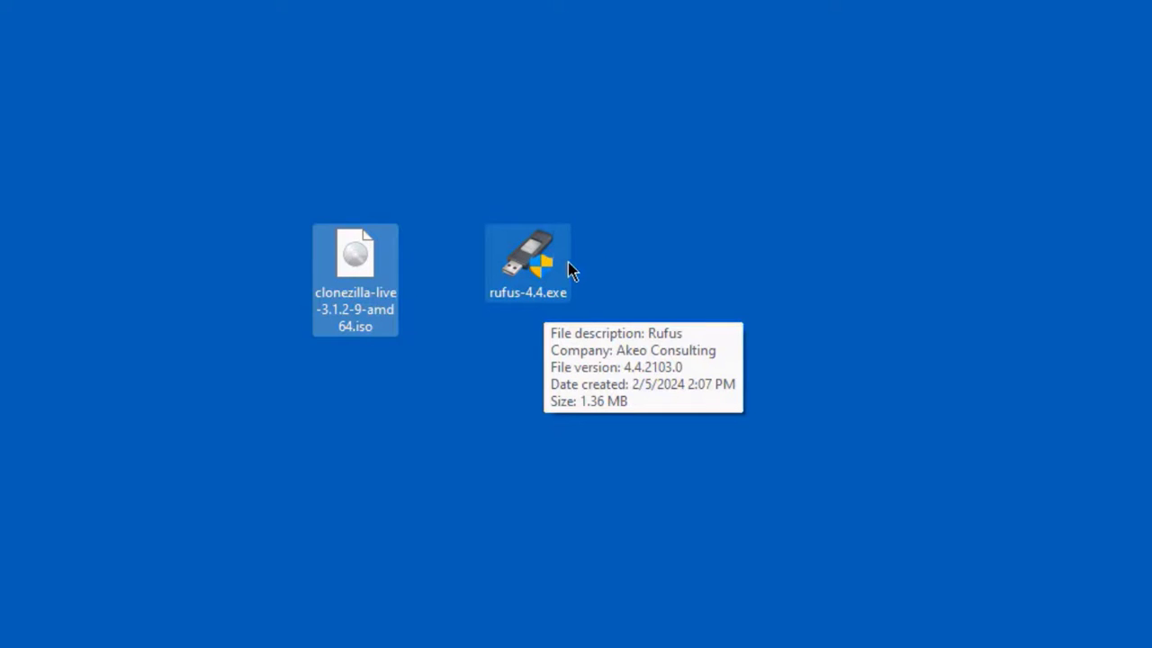
double_click(526, 254)
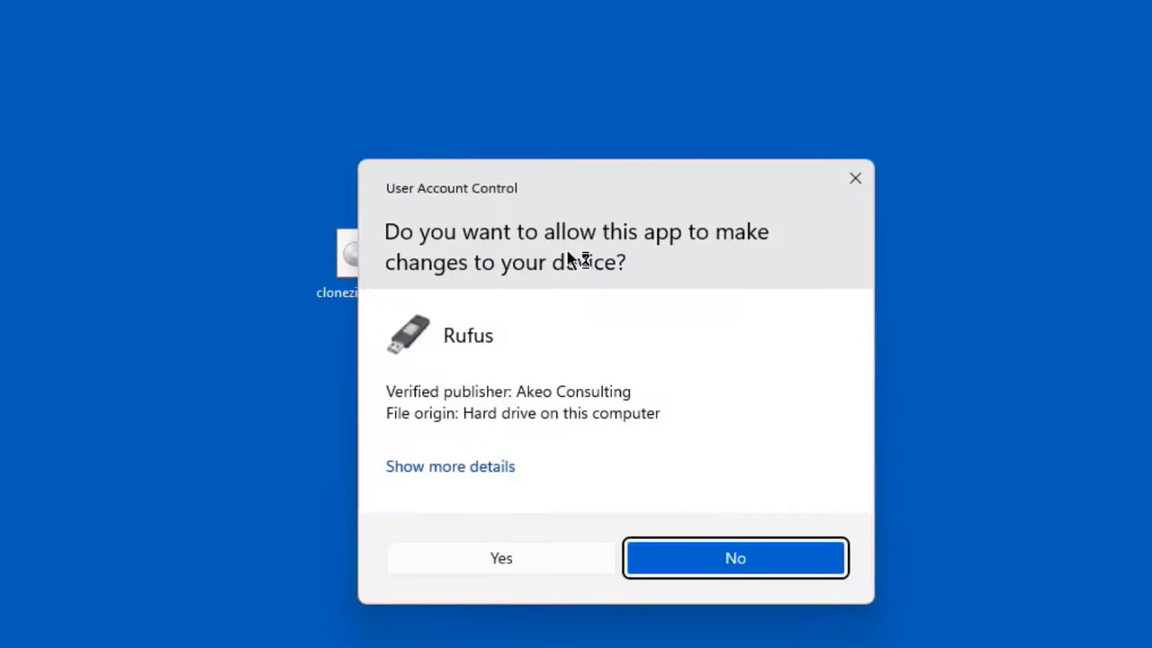
click(562, 556)
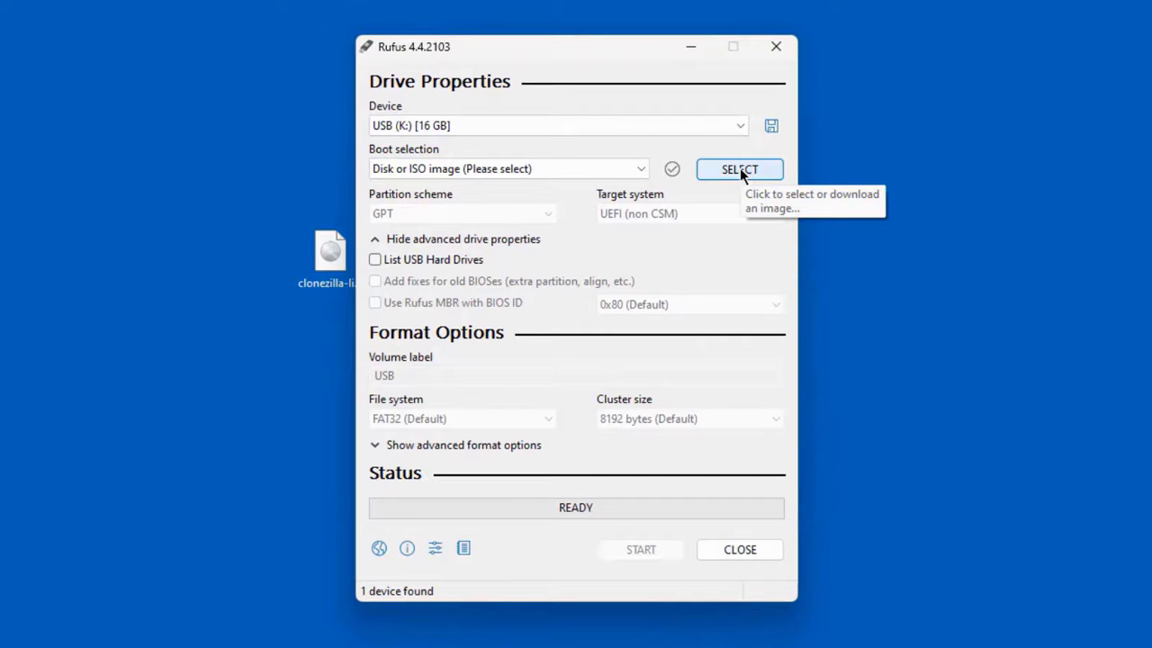
- Load the Clonezilla 3.1.2-9 ISO as boot image and set the partition scheme to GPT
click(740, 170)
scroll(927, 353, down, 3)
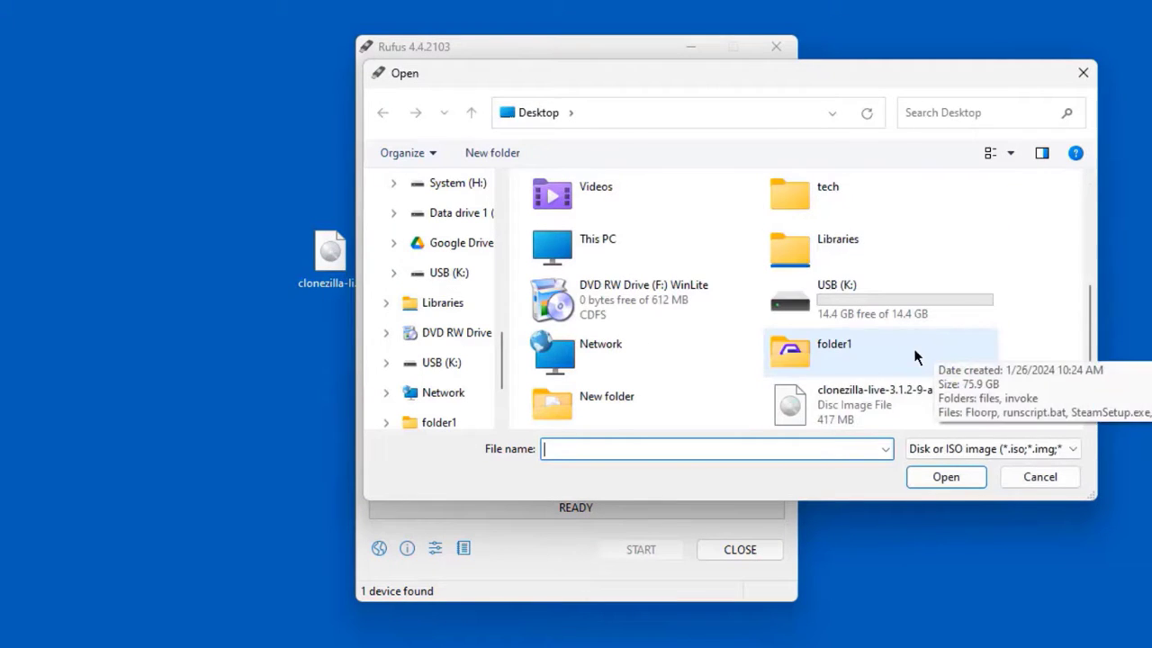
double_click(844, 397)
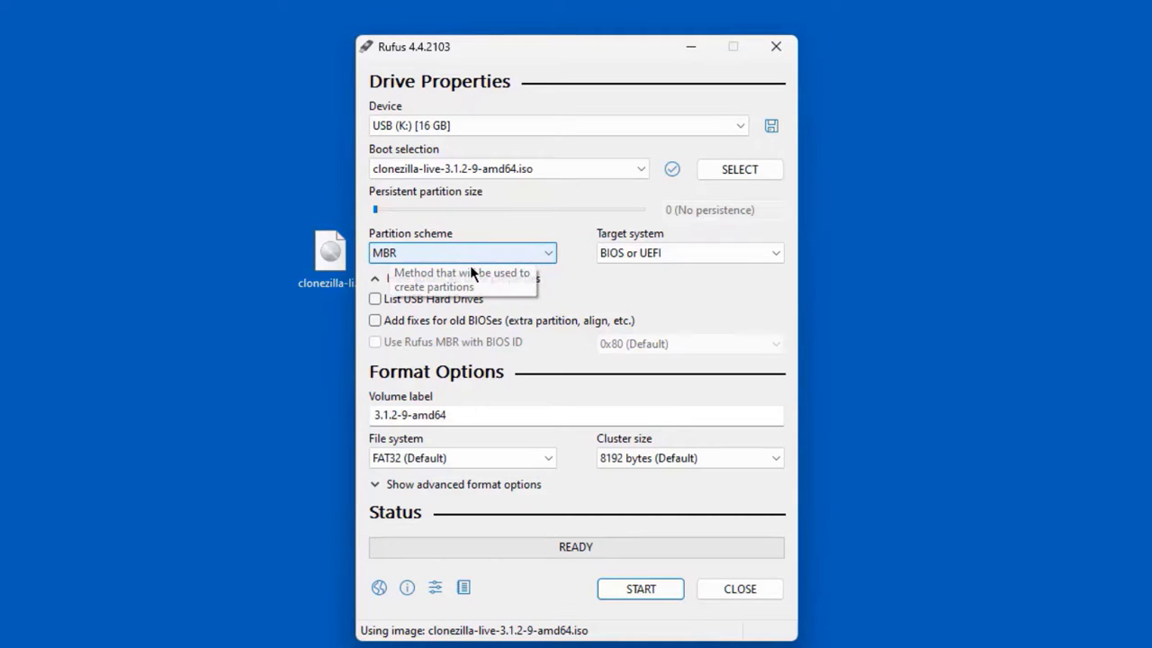
click(462, 253)
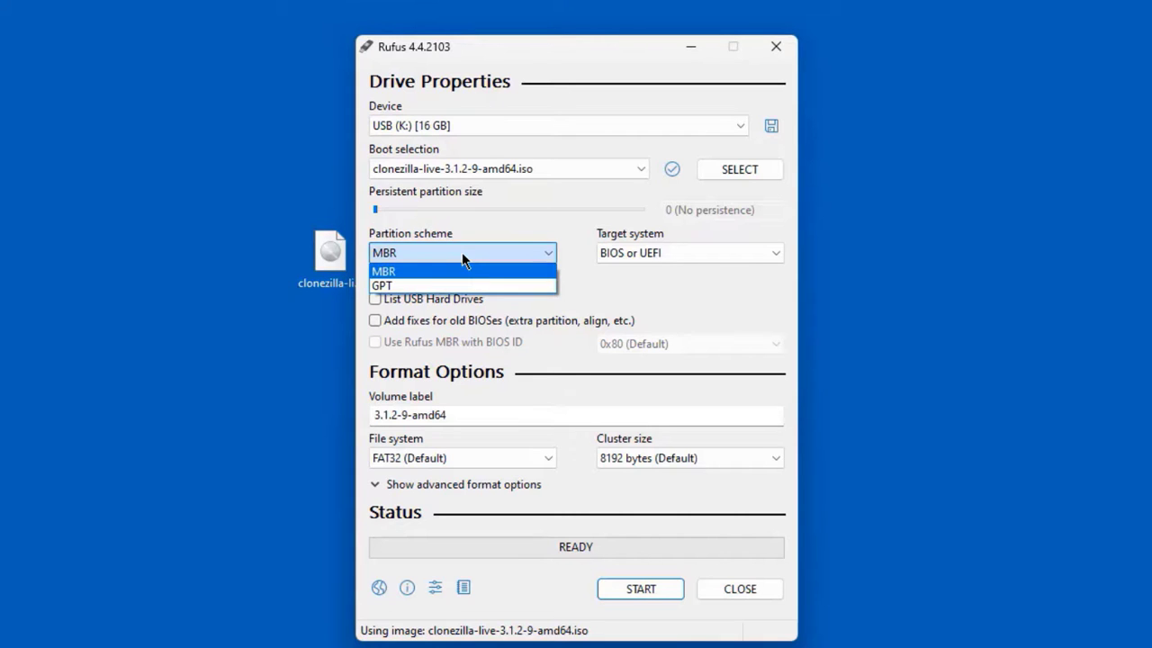
click(423, 284)
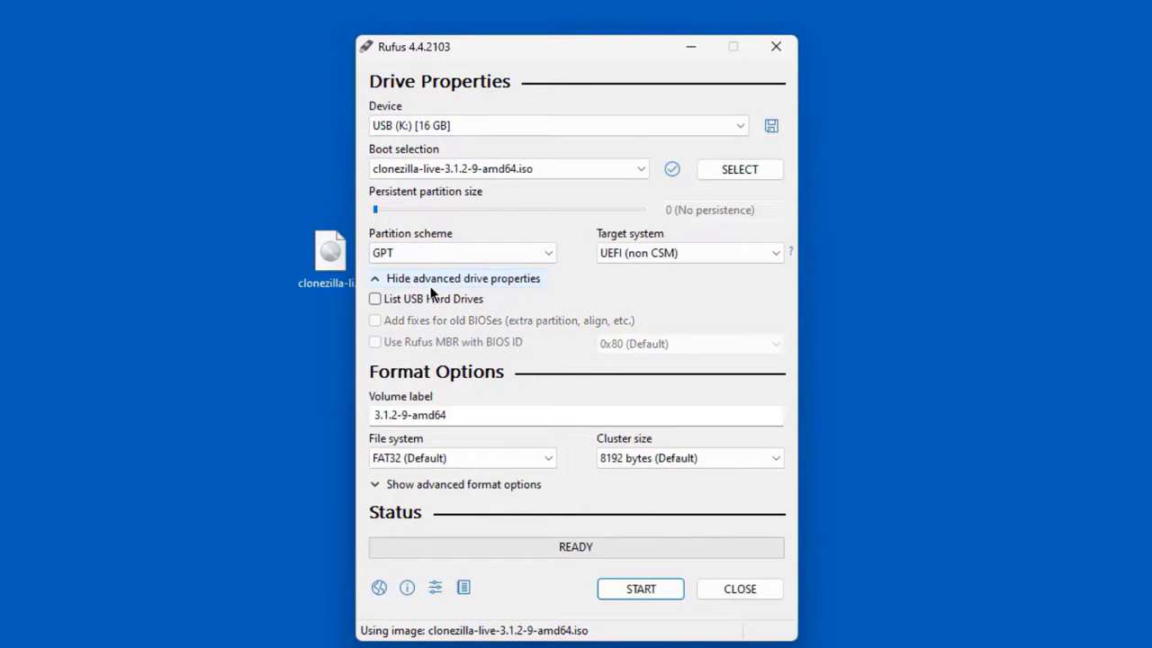
- Write the ISO to USB in ISO Image mode, accept data erasure, and close Rufus when READY
click(655, 590)
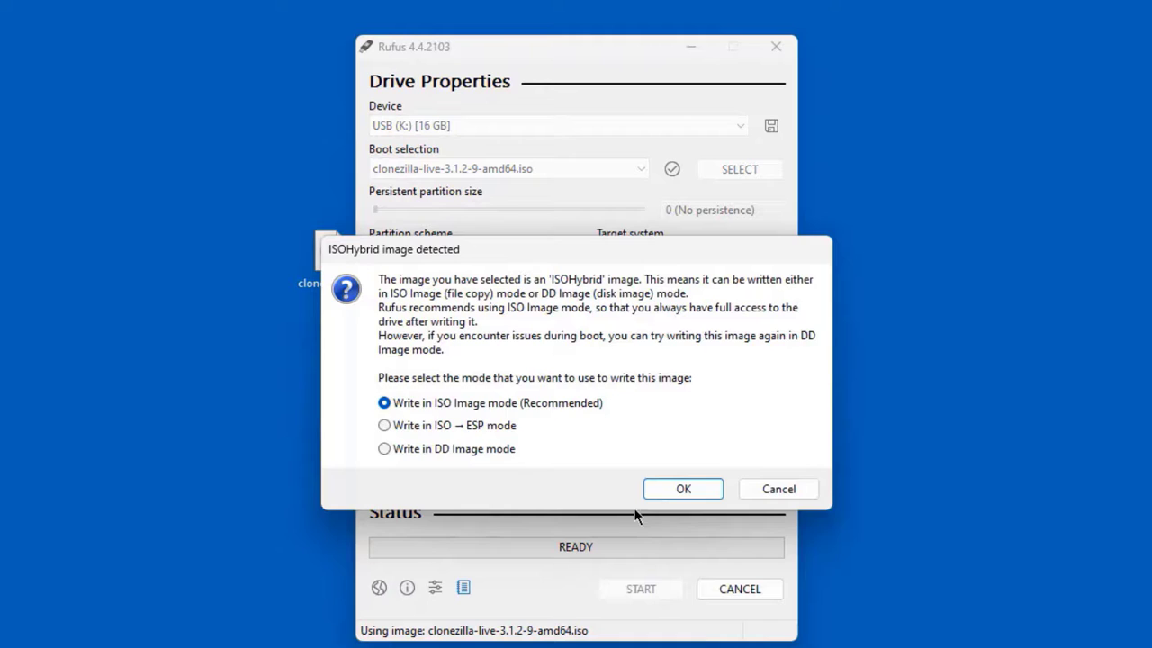
click(681, 491)
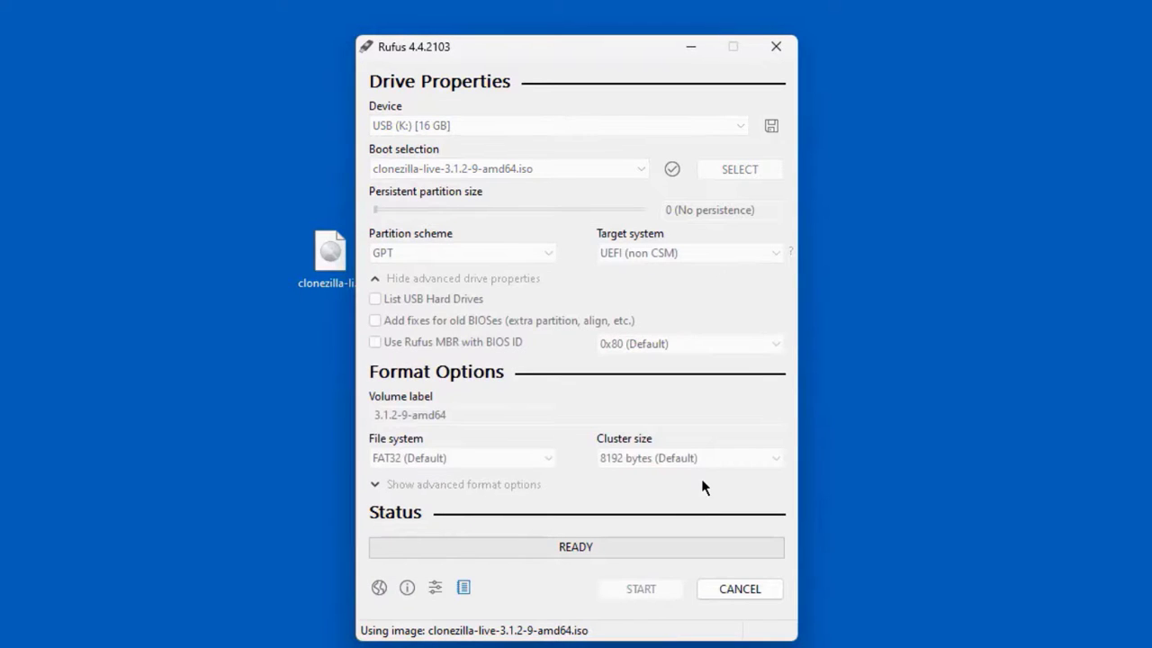
click(605, 414)
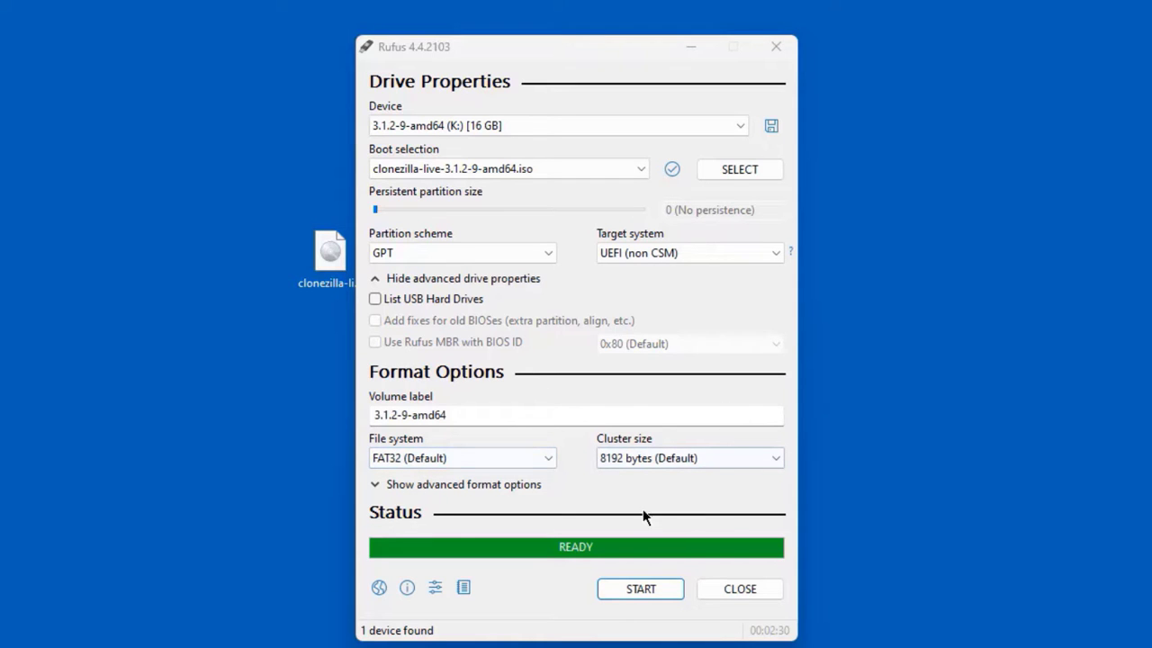
click(743, 594)
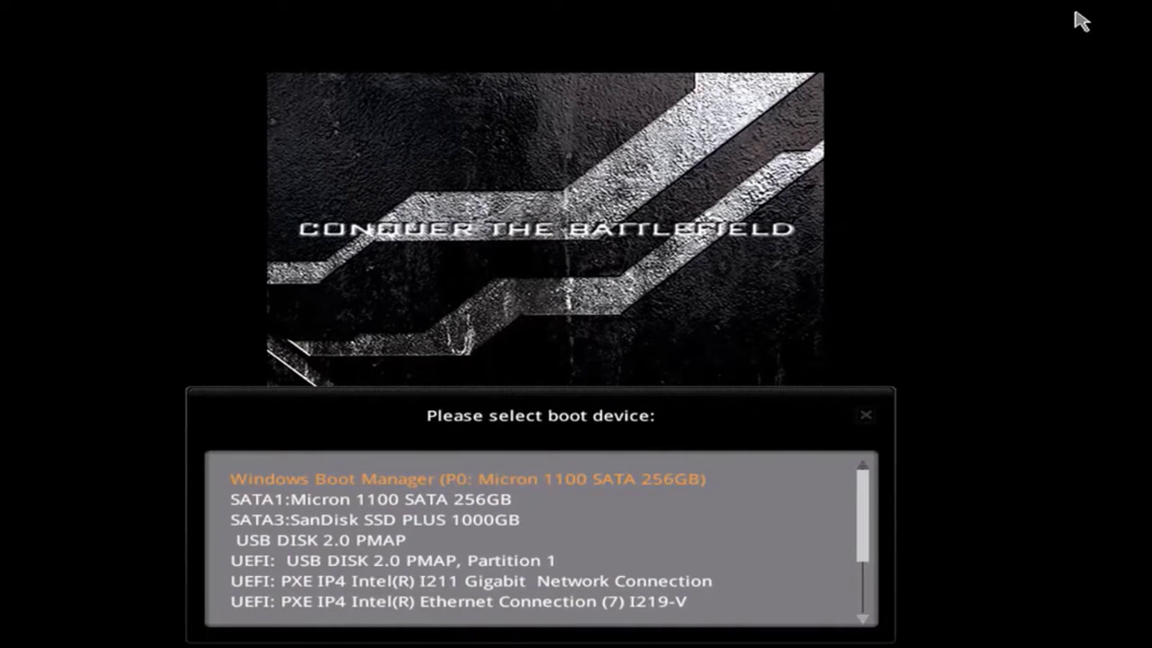
- Boot from 'UEFI: USB DISK 2.0 PMAP, Partition 1' in the boot device list
key(Down)
key(Down)
key(Down)
key(Down)
key(Down)
key(Up)
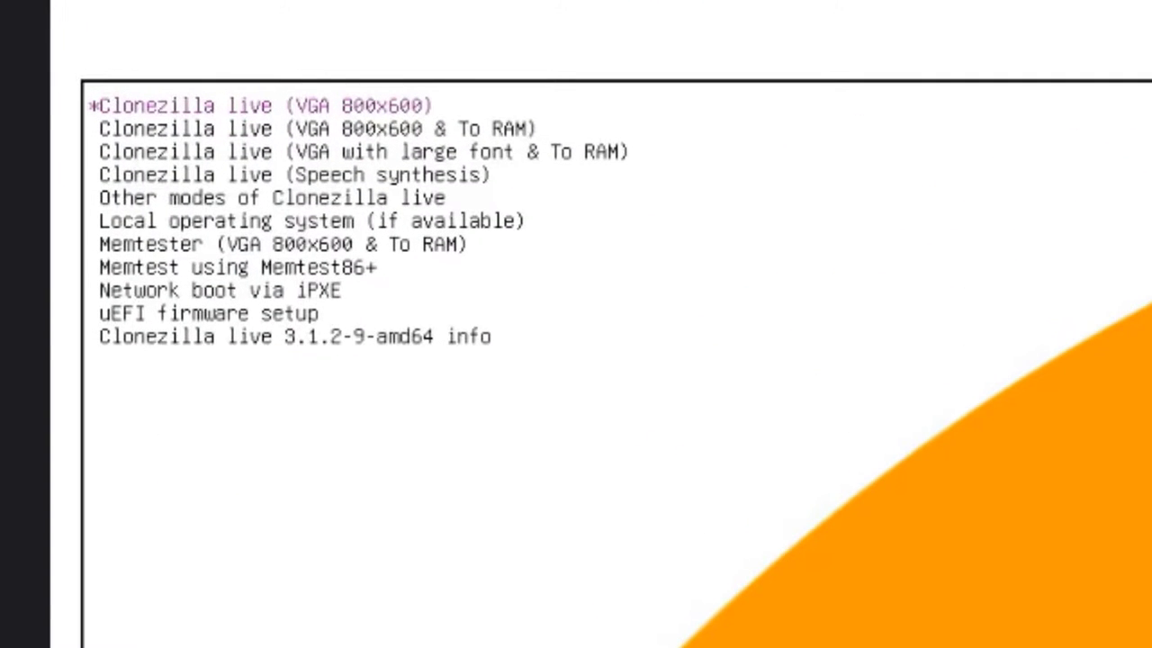
- Boot Clonezilla live (VGA 800x600 & To RAM) in en_US English and choose Start_Clonezilla
key(Down)
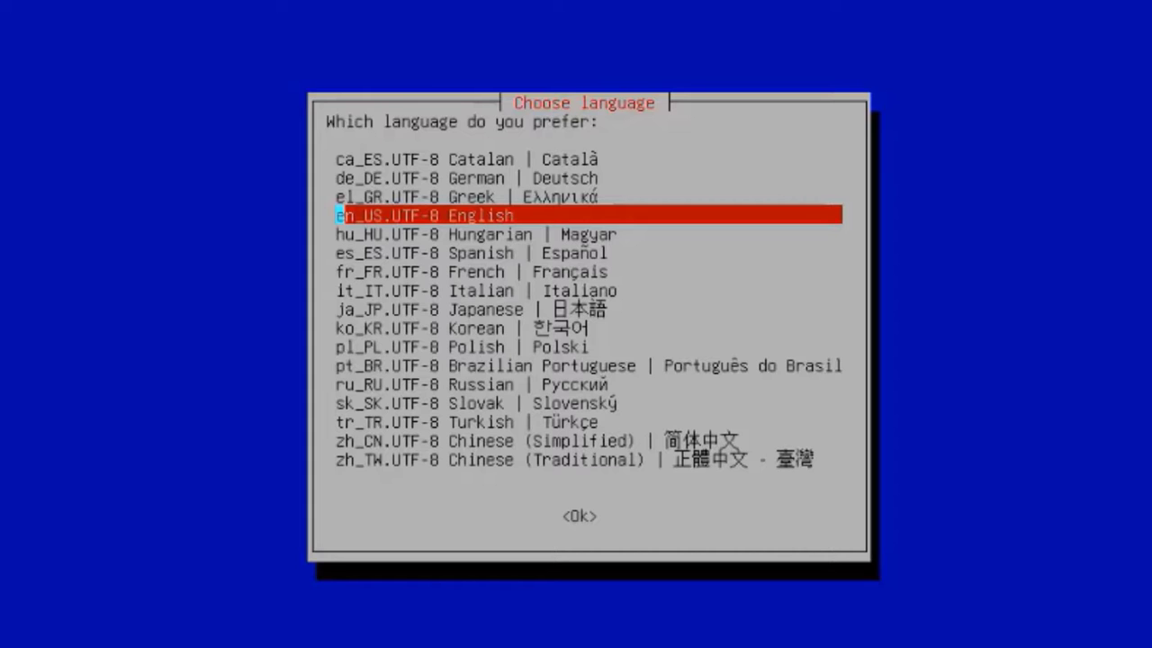
key(Return)
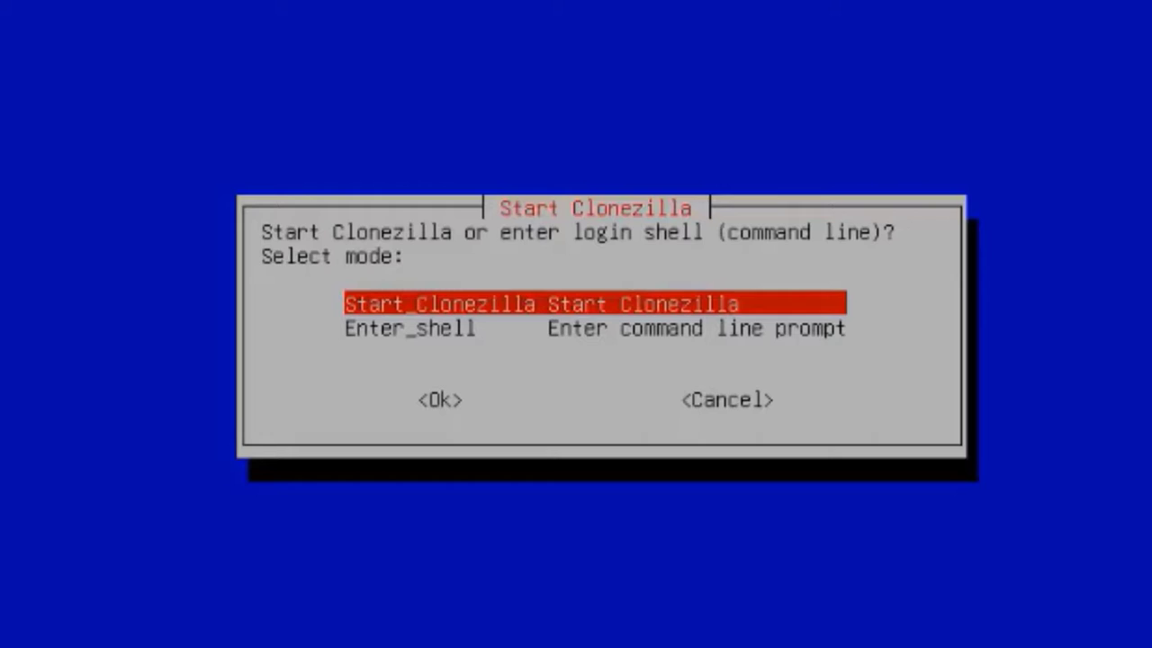
key(Return)
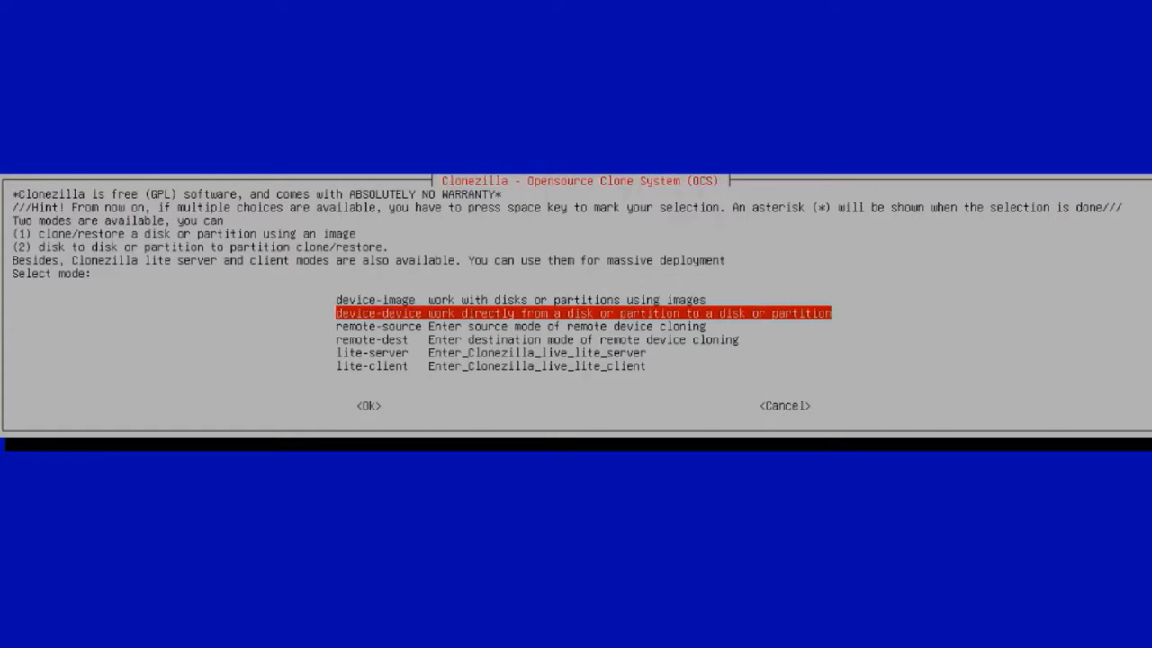
- Choose device-device, Beginner mode, and disk_to_local_disk
key(Return)
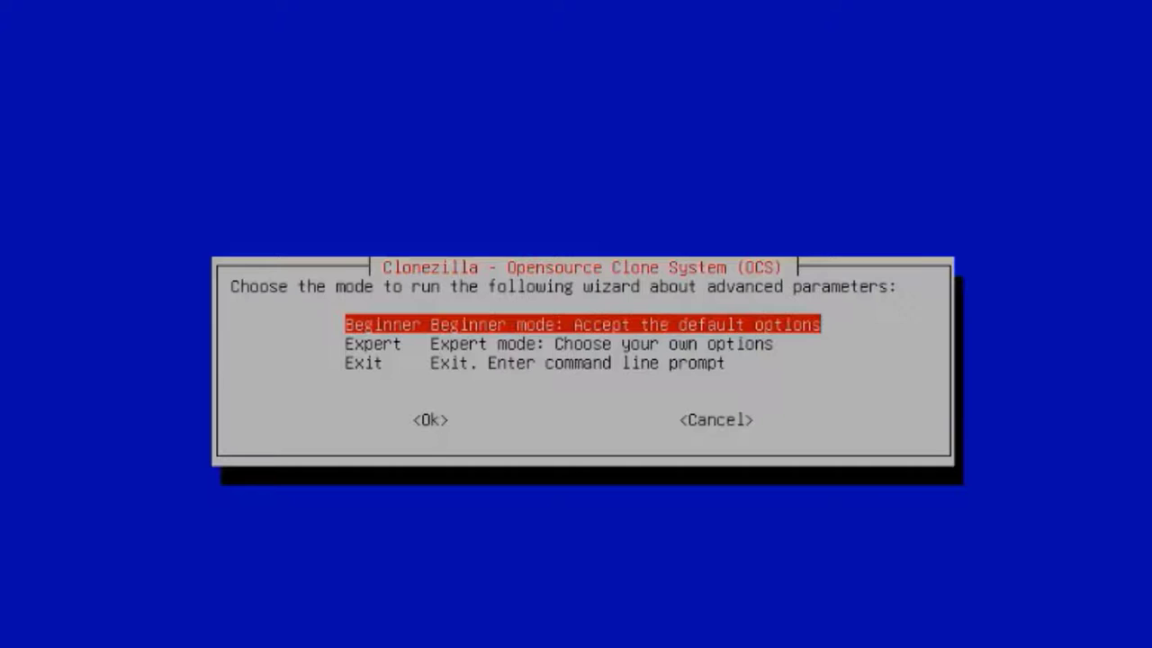
key(Return)
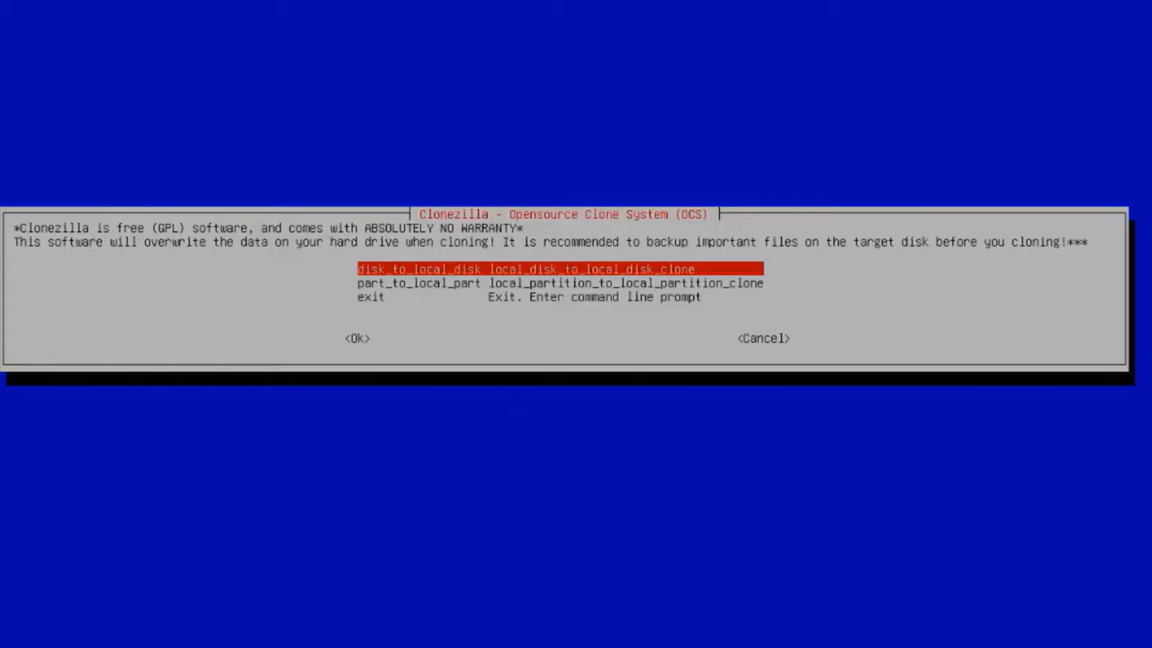
key(Return)
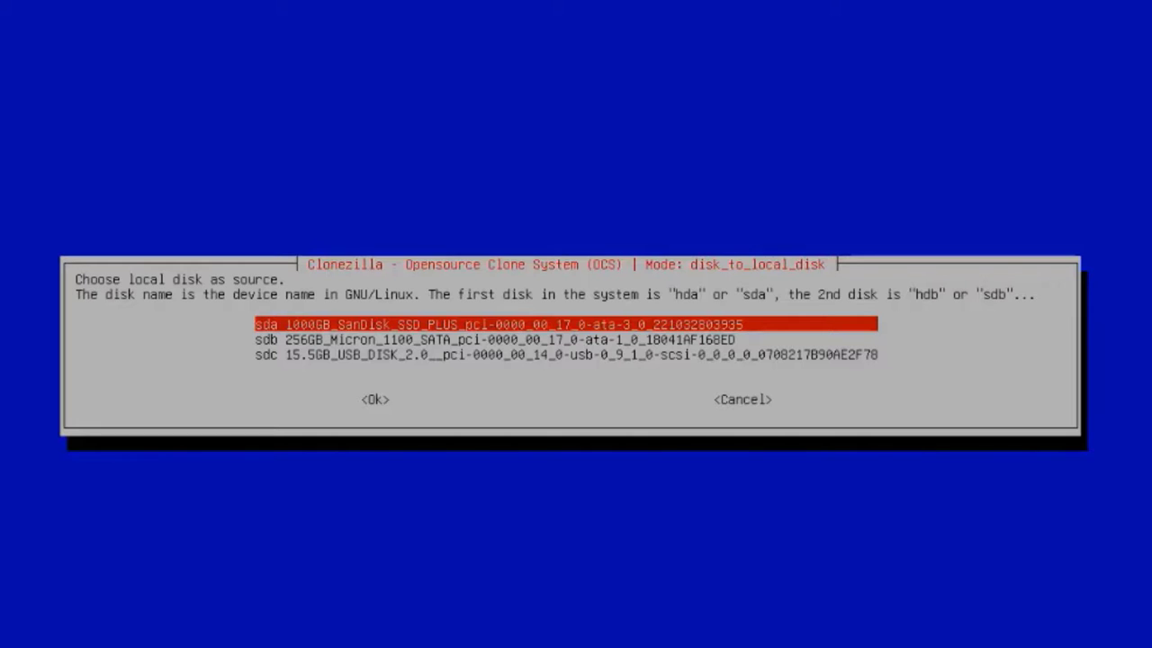
- Select sdb 256GB_Micron_1100 as the source disk
key(Down)
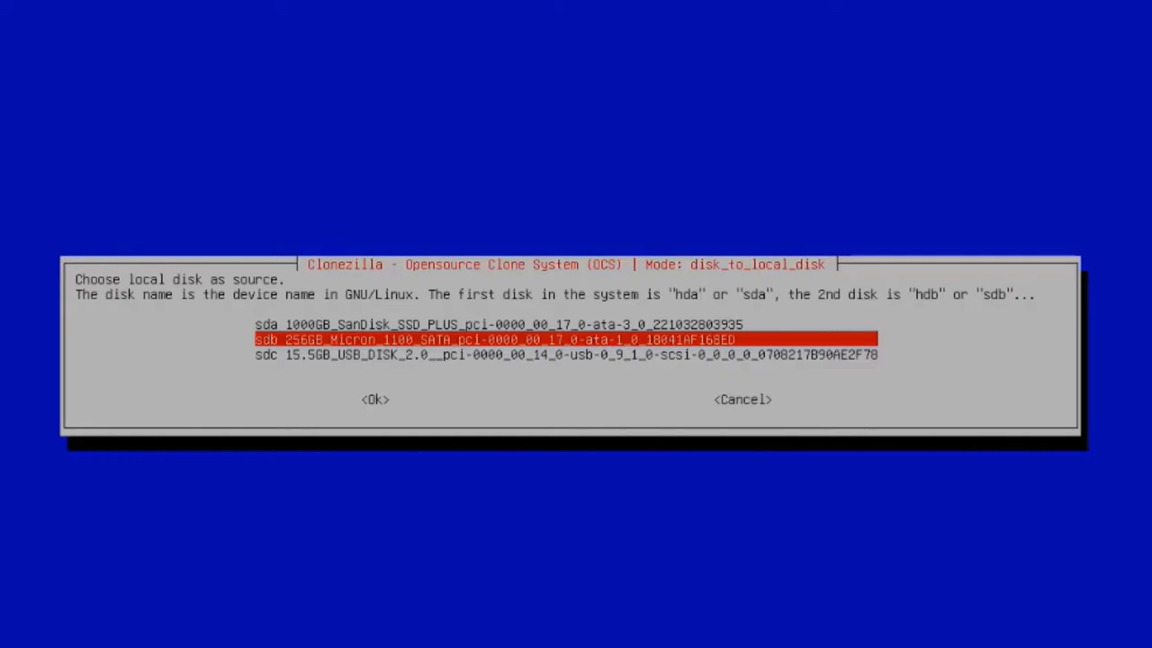
key(Down)
key(Up)
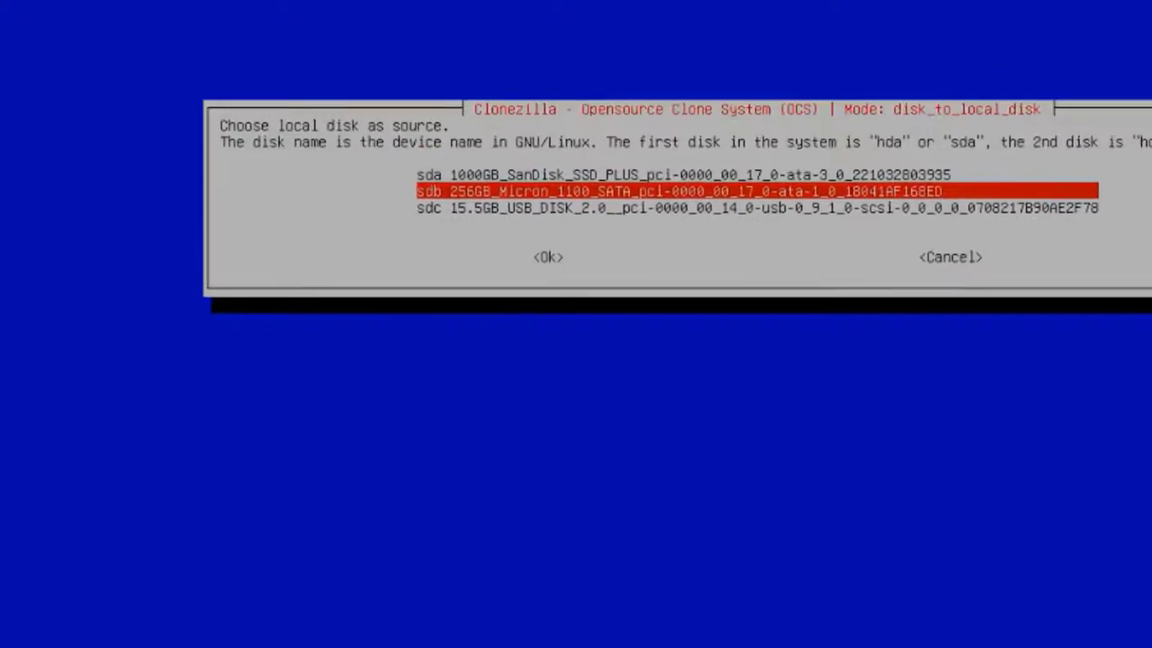
key(Return)
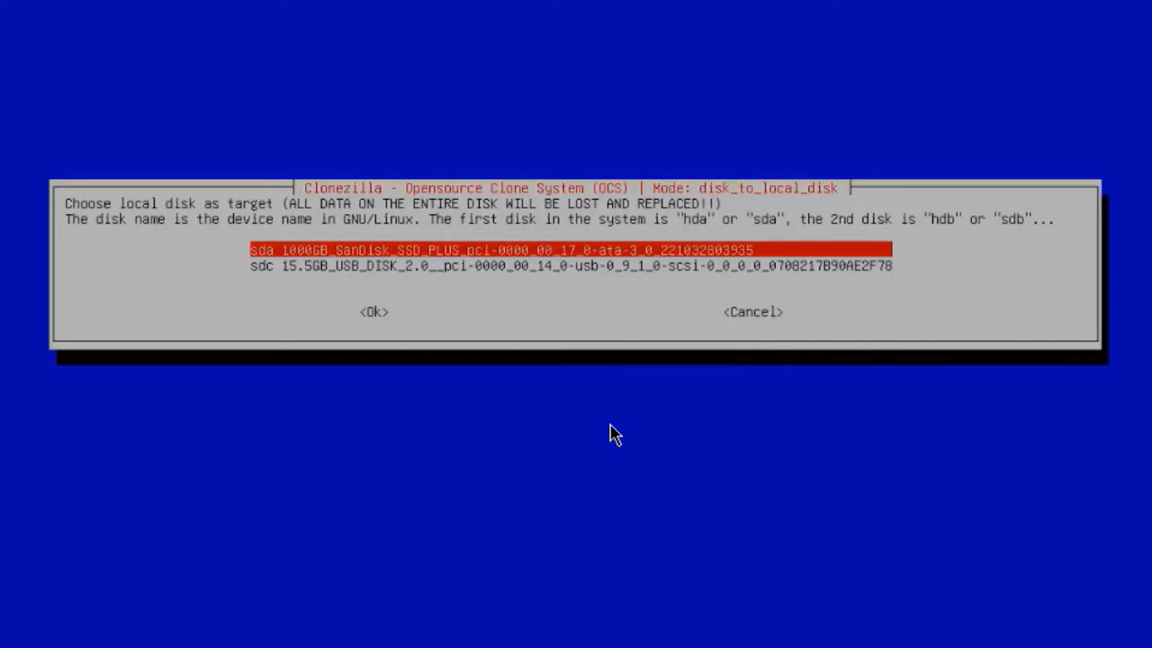
- Target sda 1000GB SanDisk, keep -sfsck, choose -k1 proportional partition table and -p poweroff
key(Return)
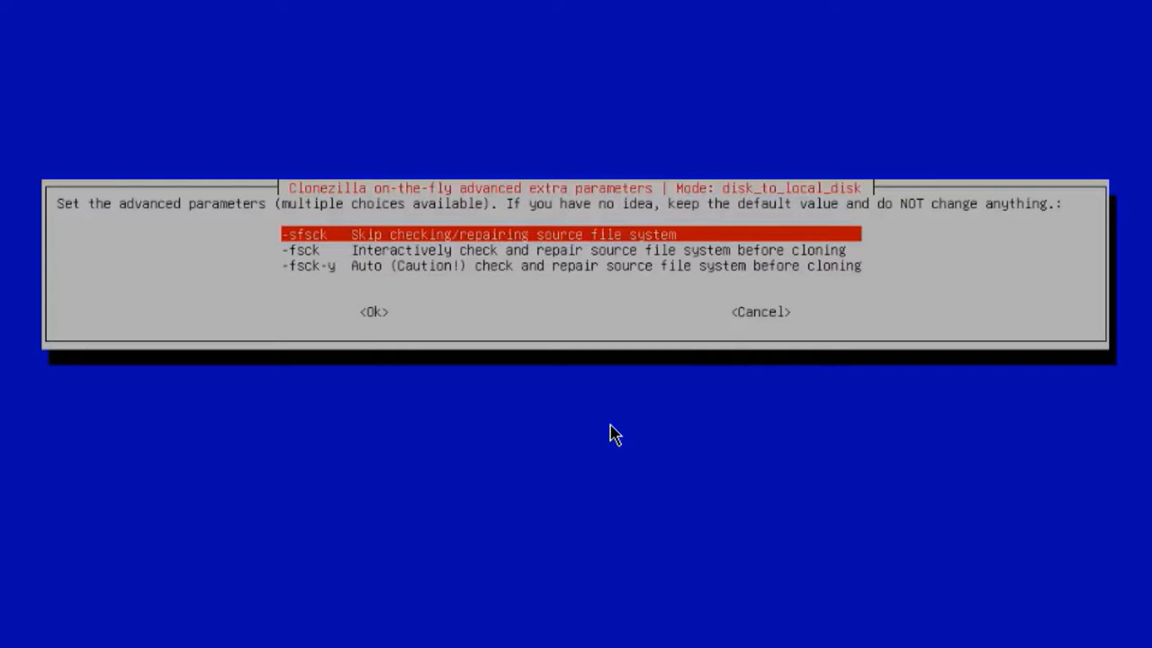
key(Return)
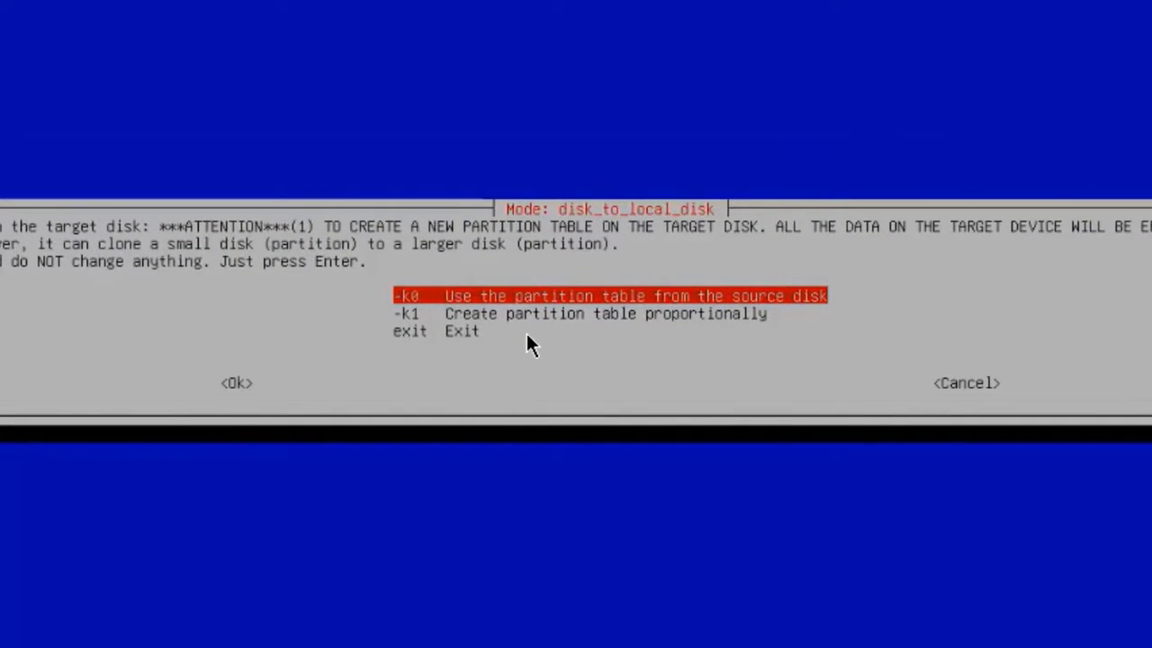
key(Down)
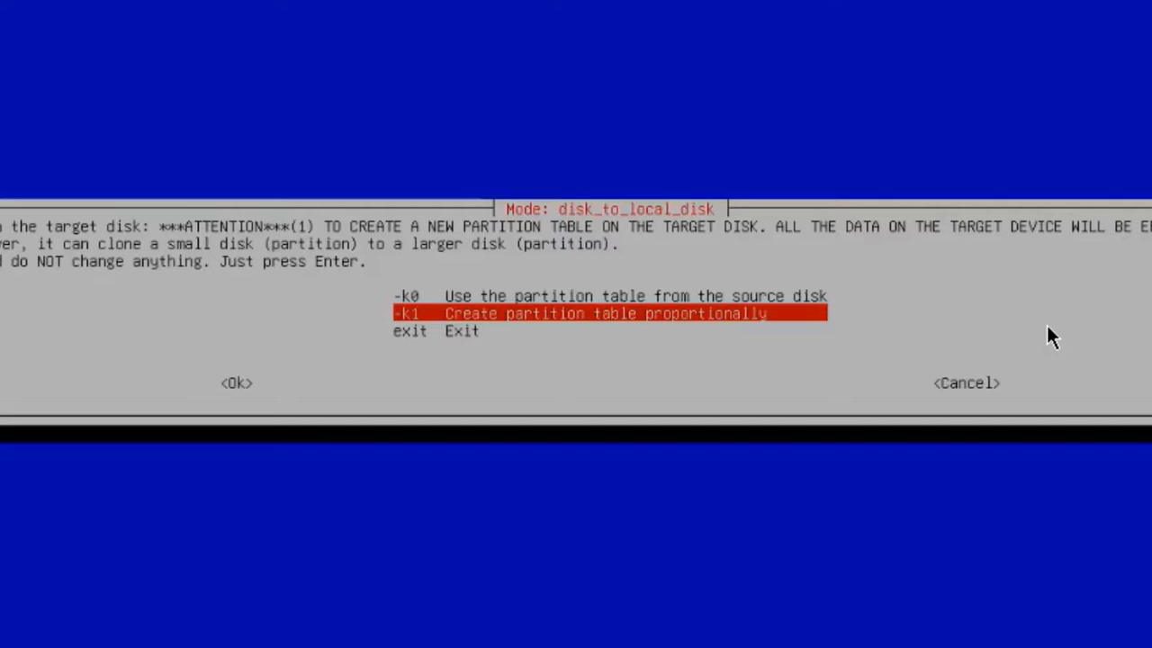
key(Return)
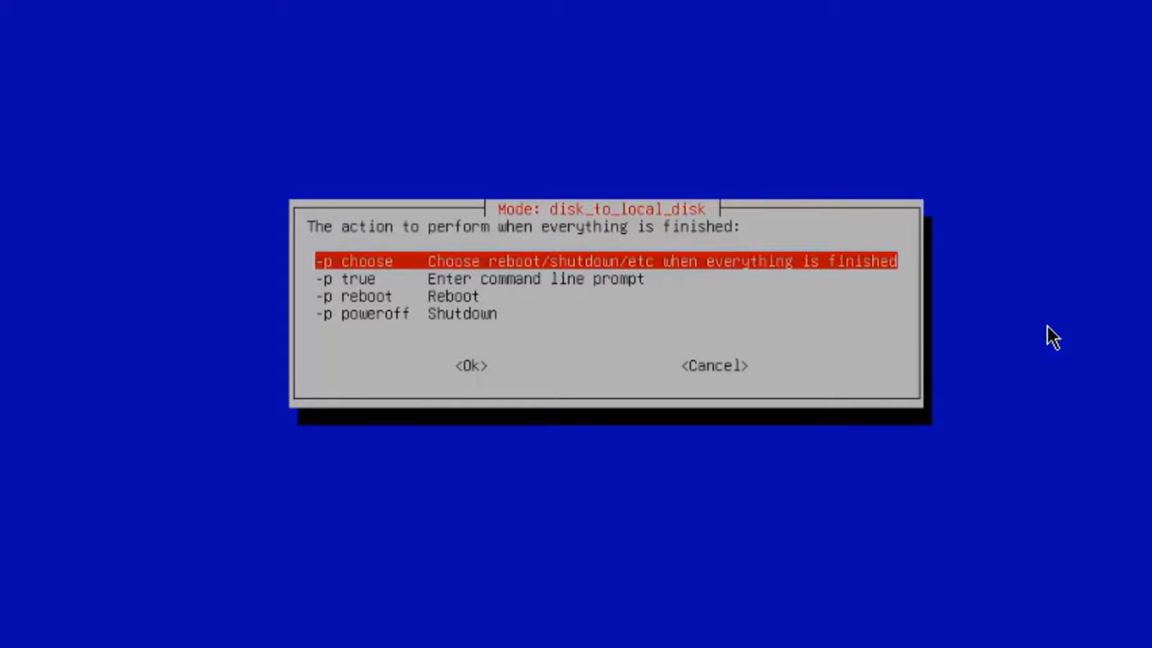
key(Down)
key(Down)
key(Down)
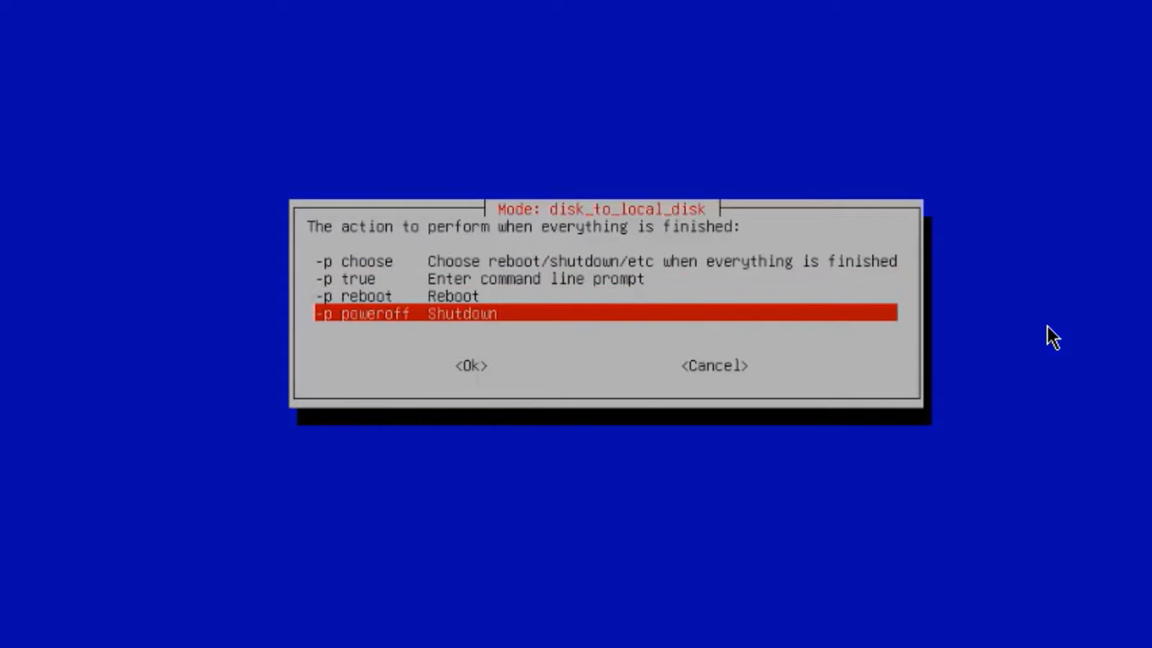
key(Return)
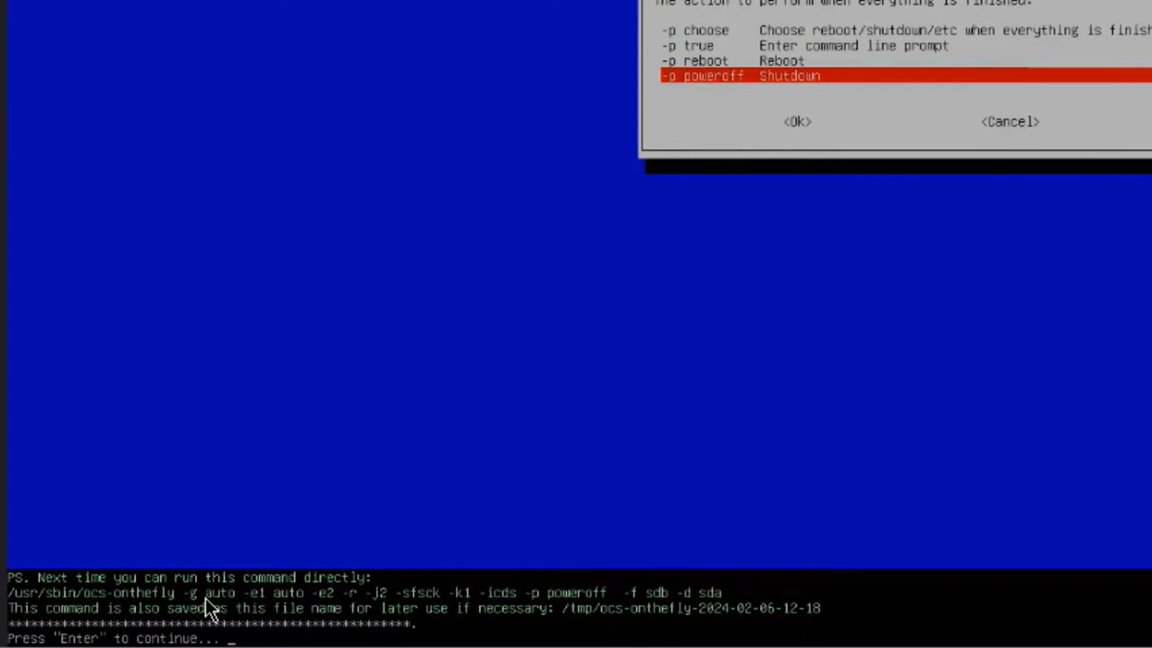
- Answer y to both overwrite prompts to clone the Micron disk onto the 1000GB SanDisk SSD
key(Return)
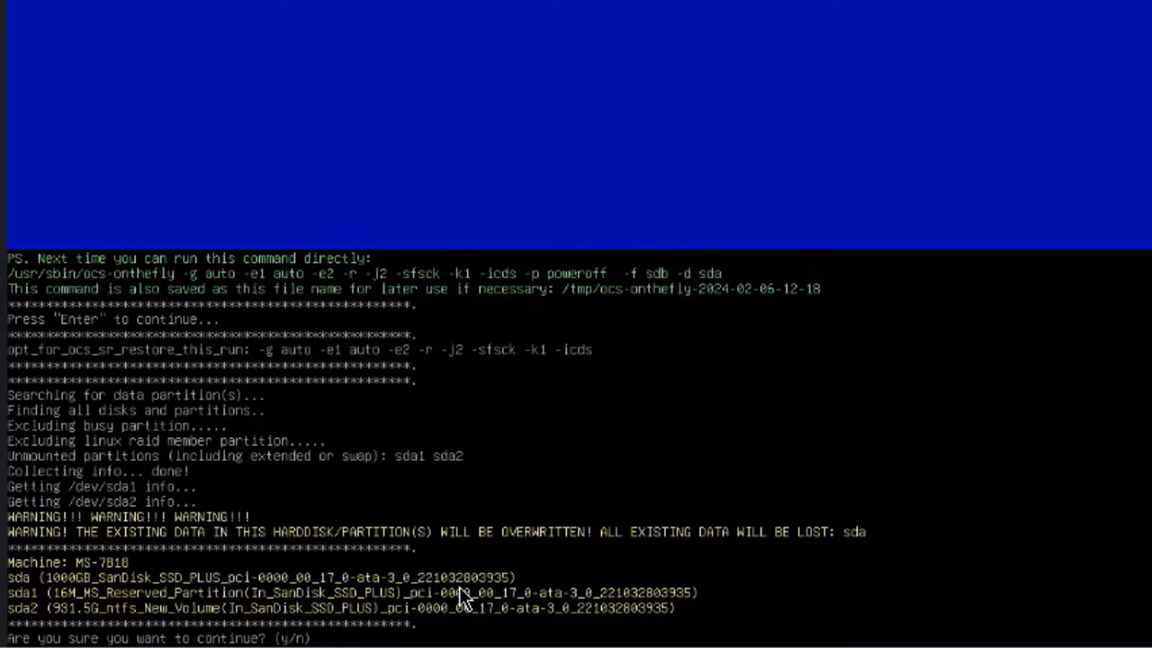
text(y)
key(Return)
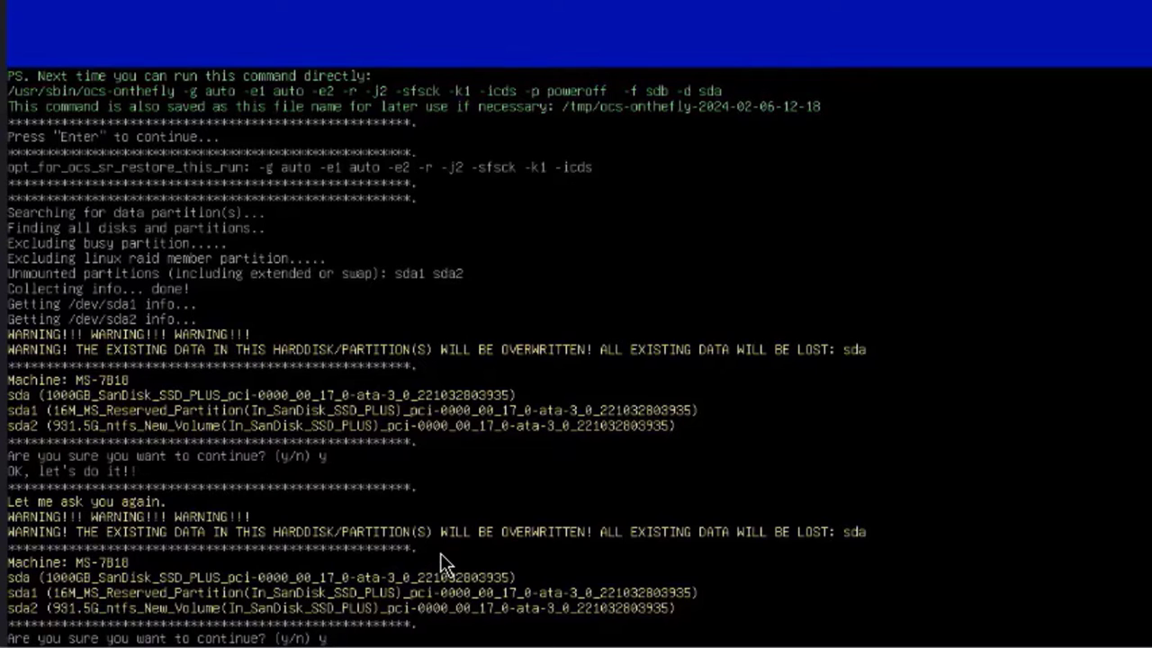
text(y)
key(Return)
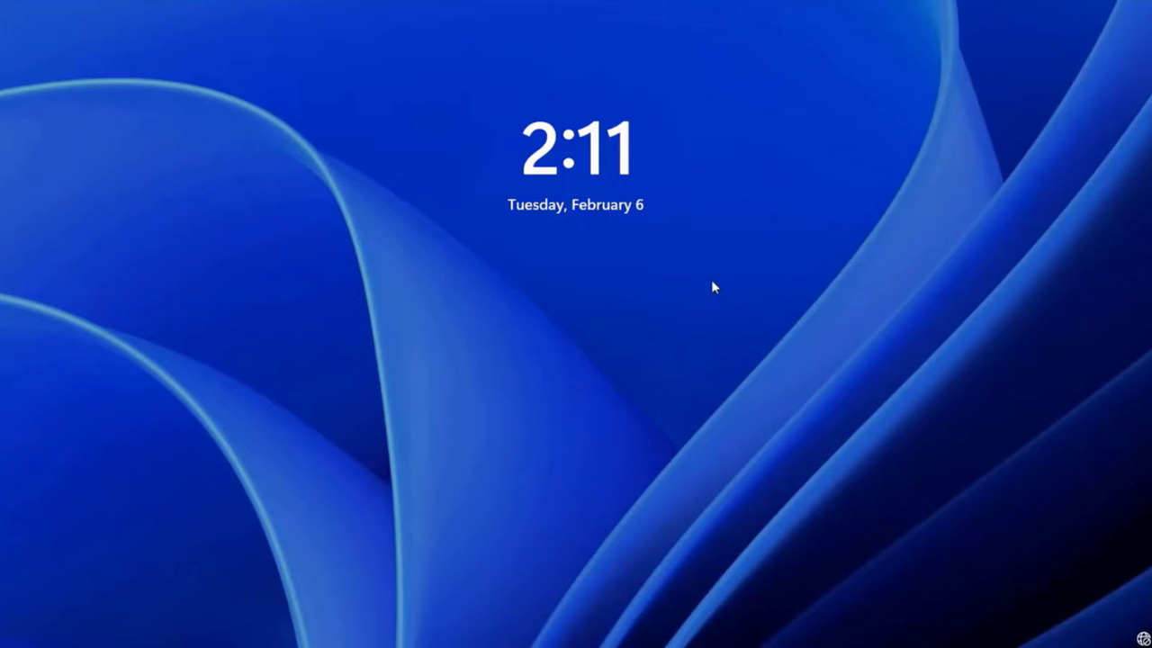
- Dismiss the lock screen and sign in to Windows as Other user with the account's user name
click(602, 358)
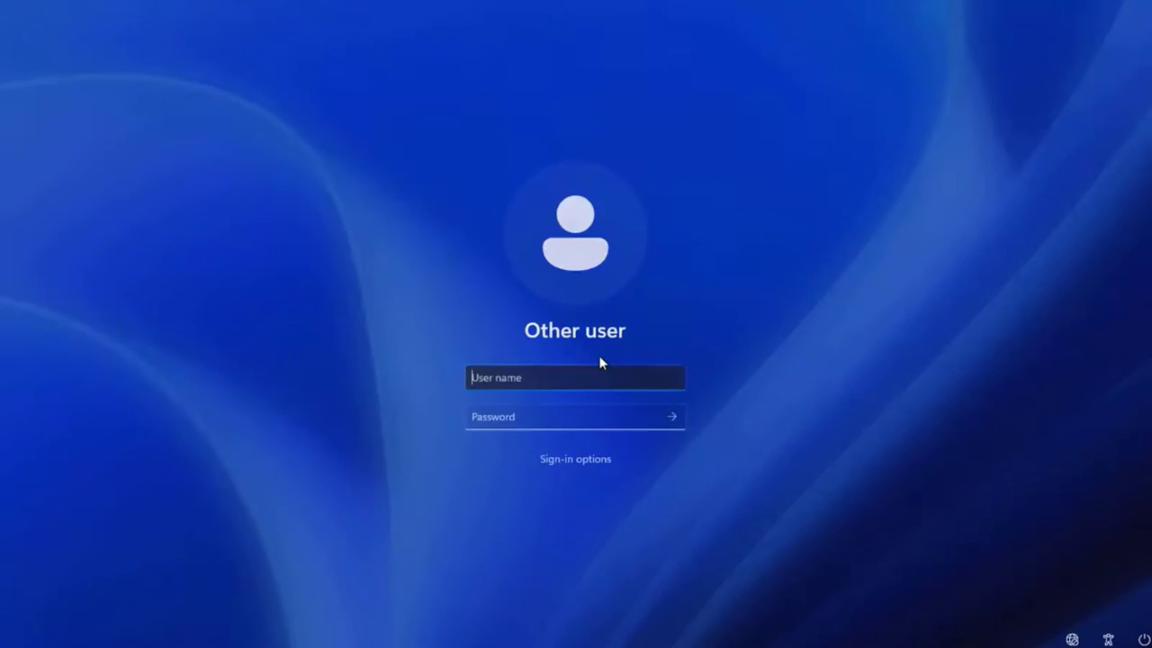
text(admin)
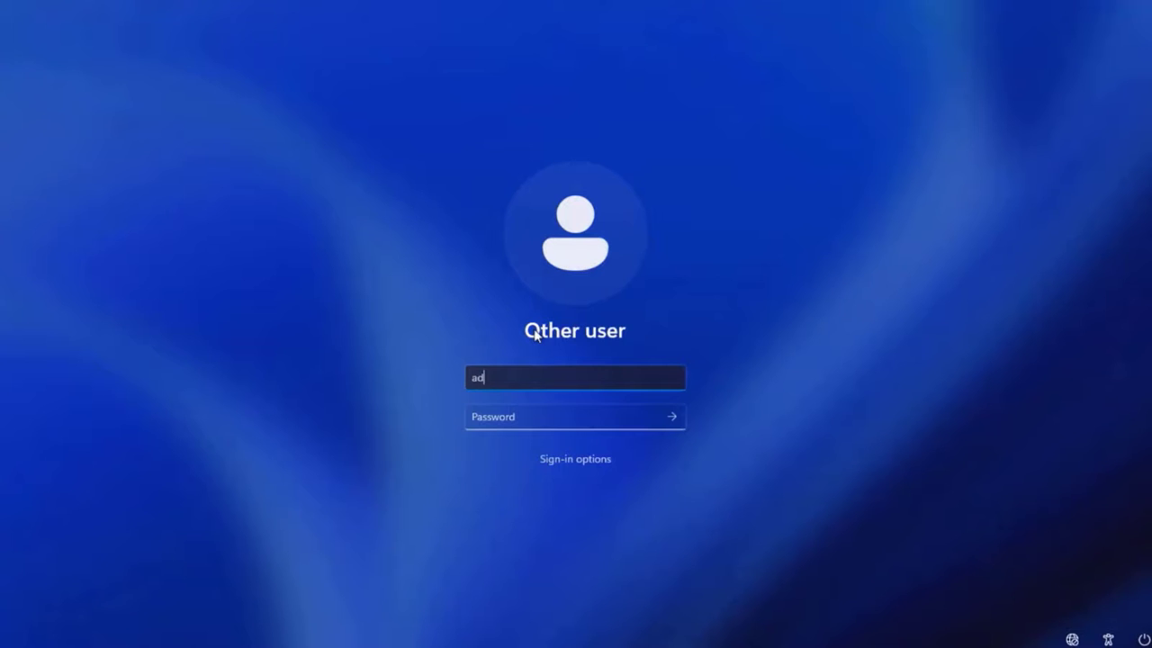
key(Return)
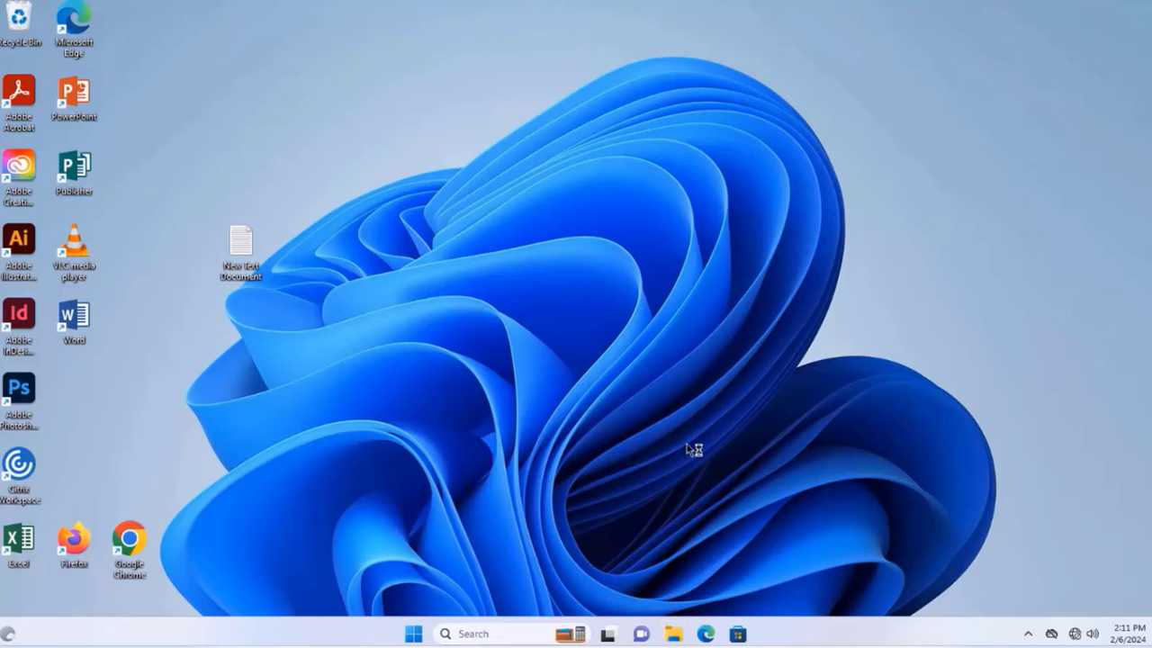
- Check Windows (C:) properties under This PC: 921 GB capacity with 842 GB free
key(super+e)
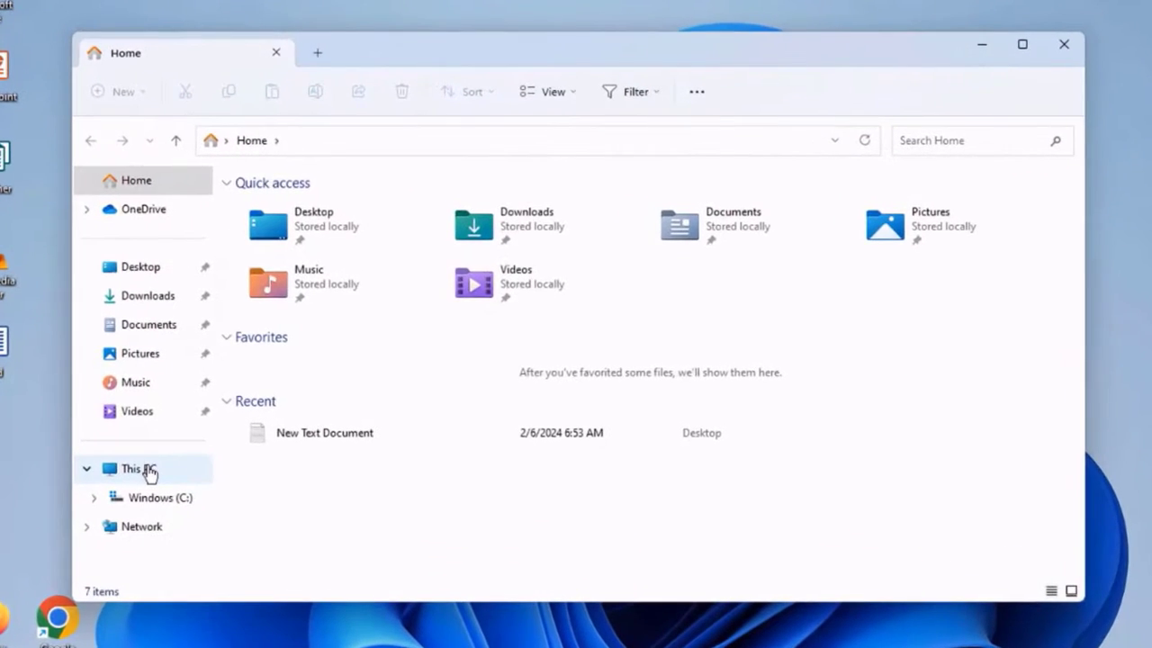
click(147, 469)
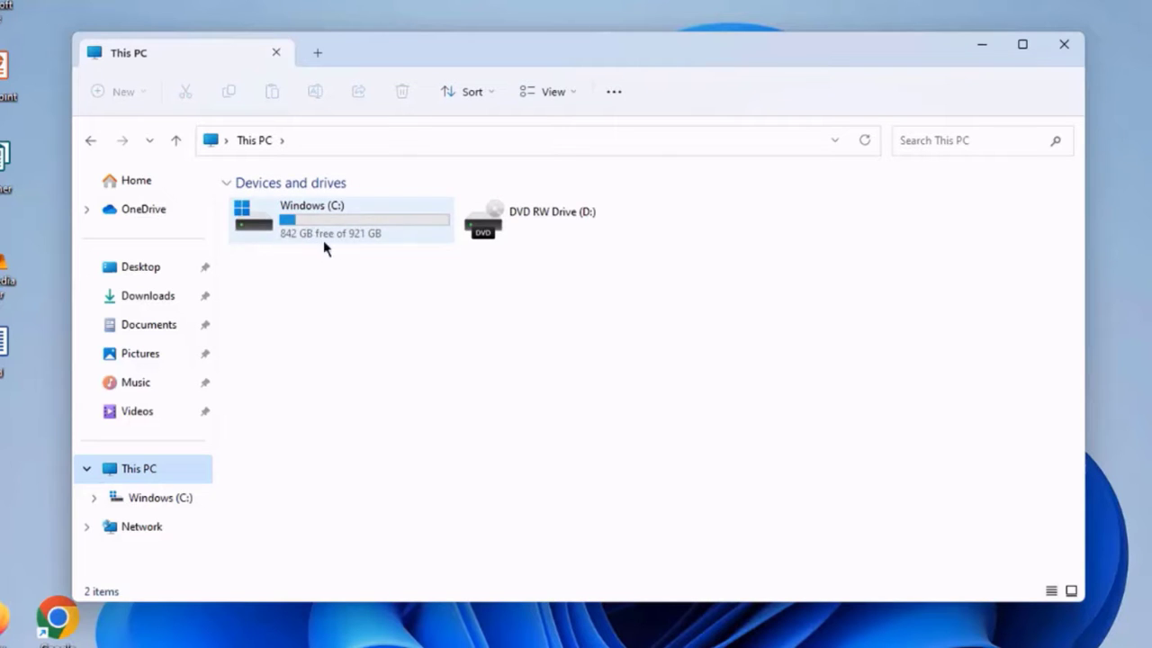
click(372, 238)
key(alt+Return)
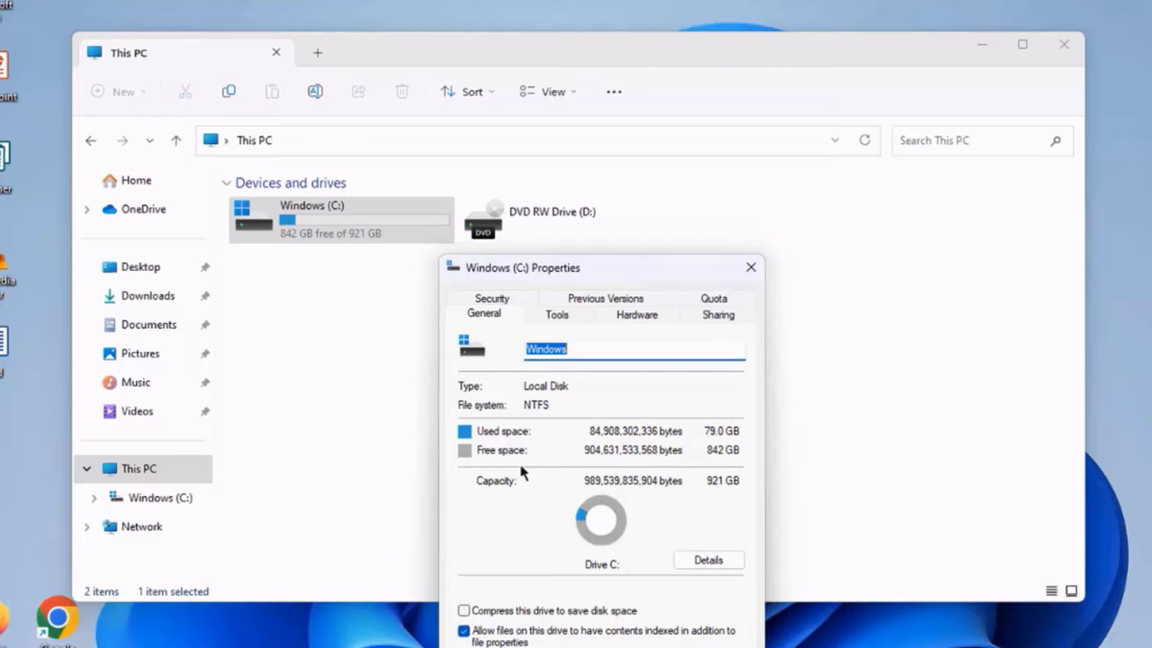
key(Escape)
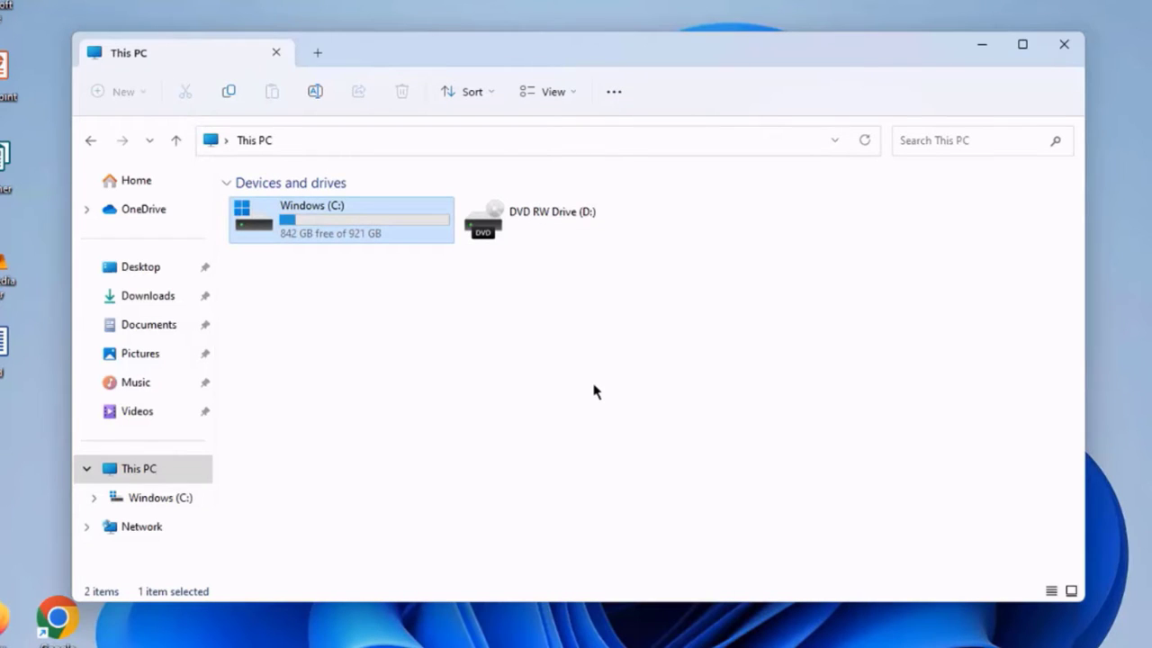